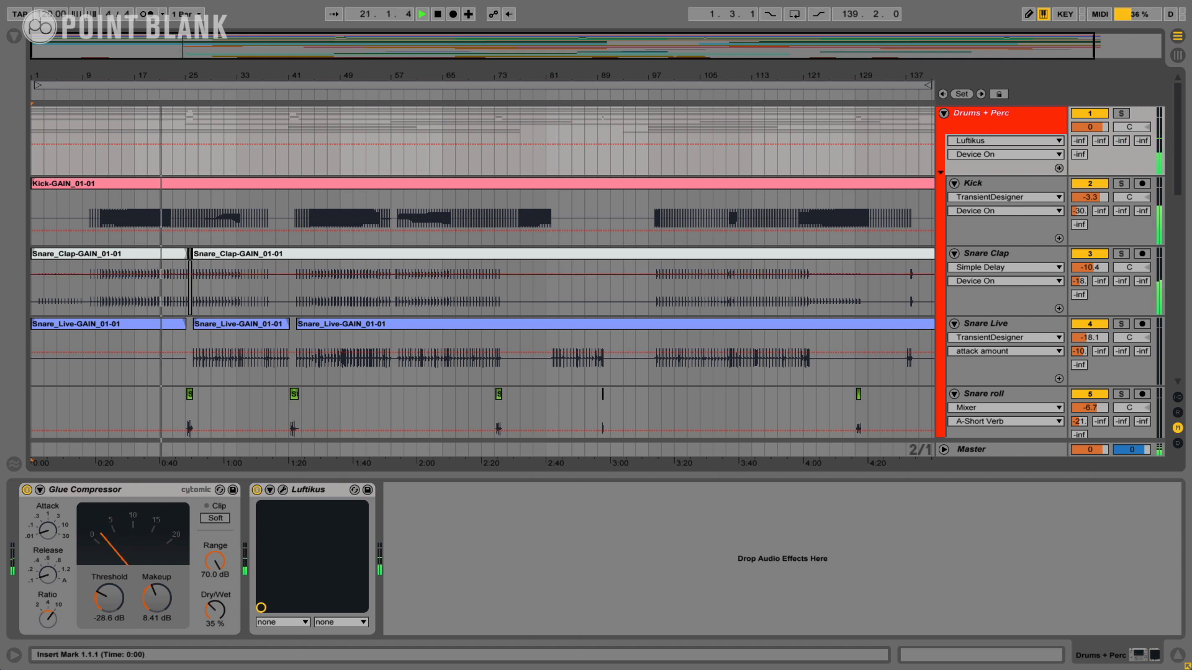
- Select the TransientDesigner device on the Kick track and start playback from about 2:00
click(994, 184)
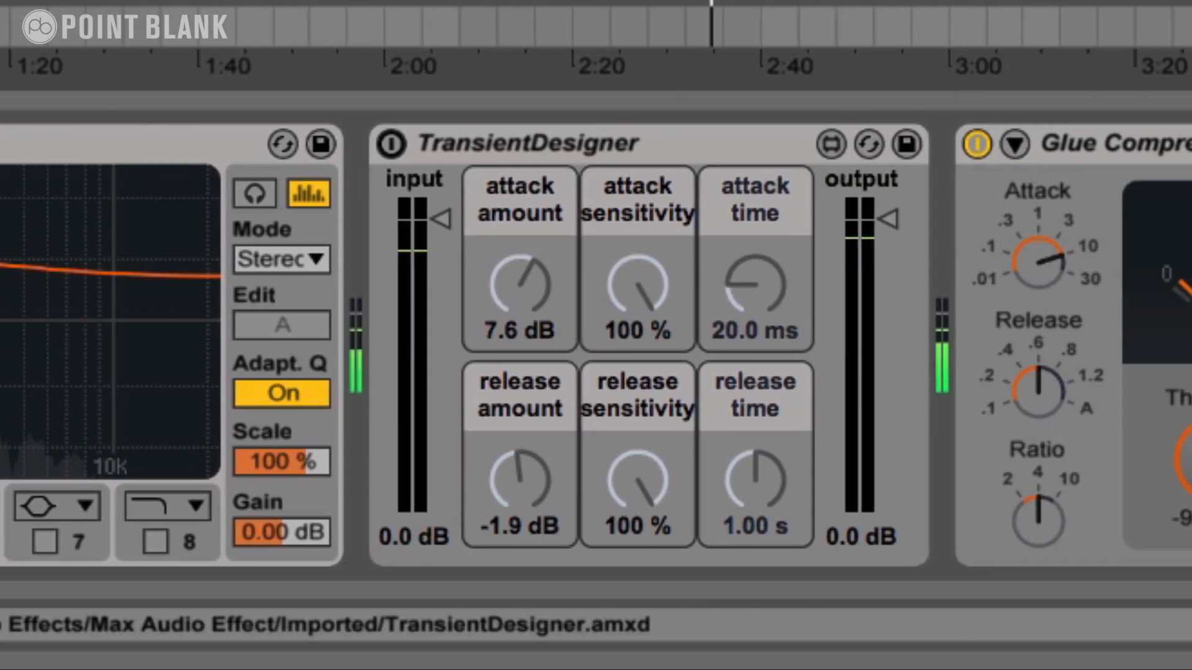
click(571, 143)
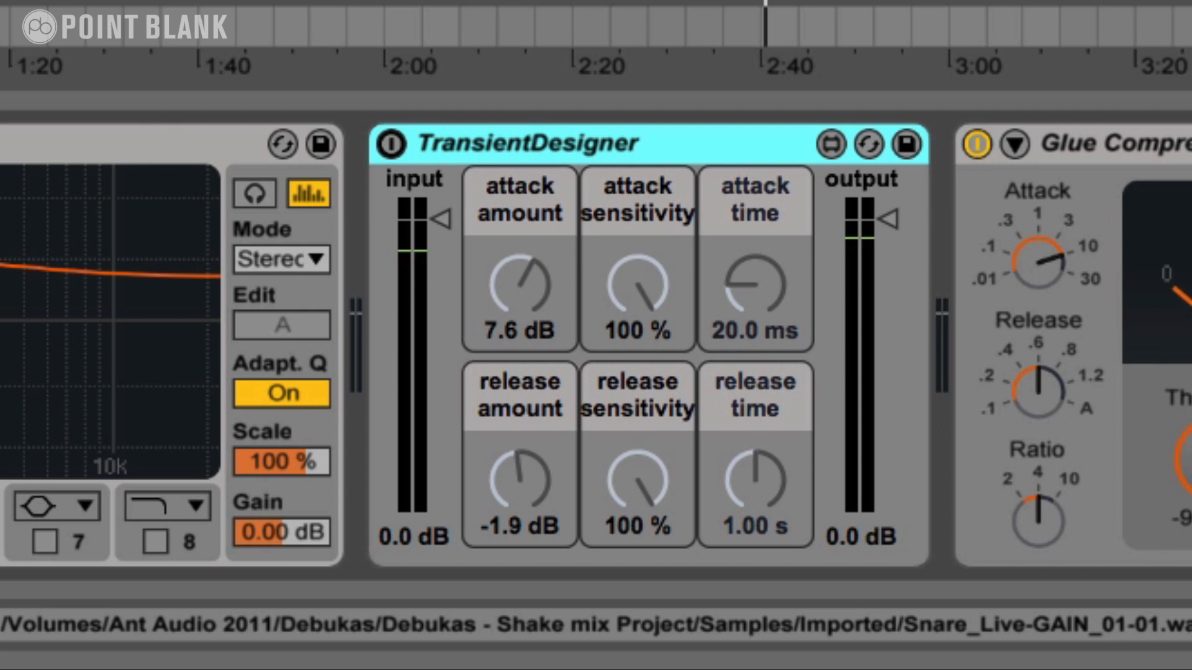
click(384, 26)
key(space)
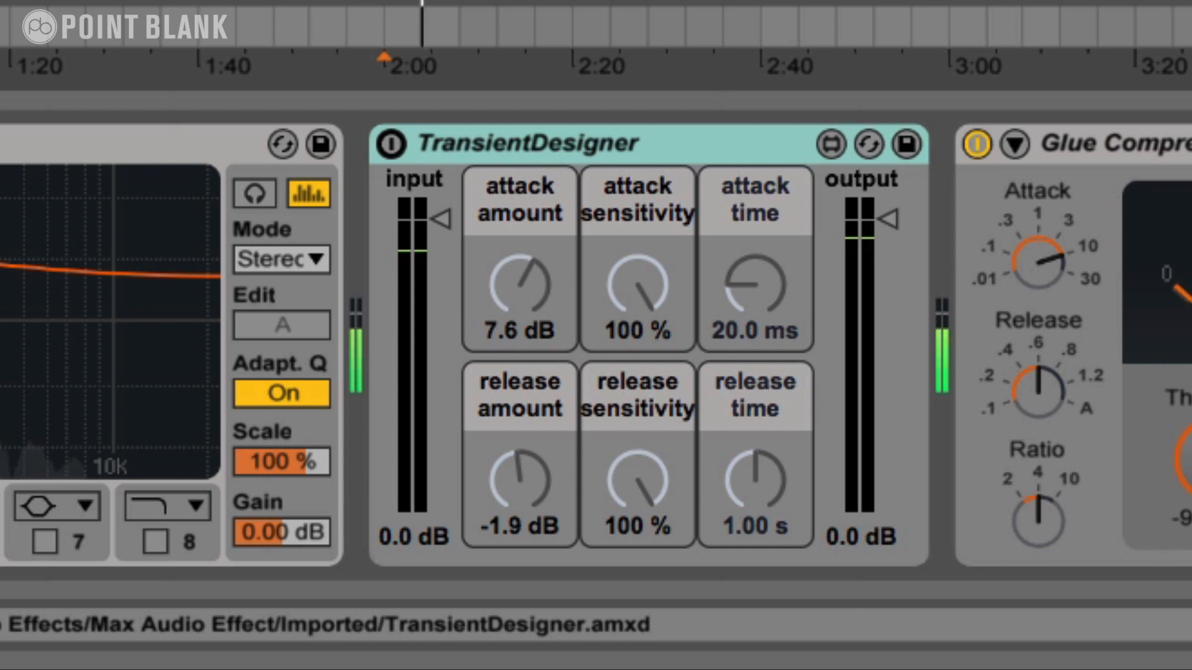
- Compare the kick with TransientDesigner active and bypassed during playback, leaving the device switched on
click(391, 144)
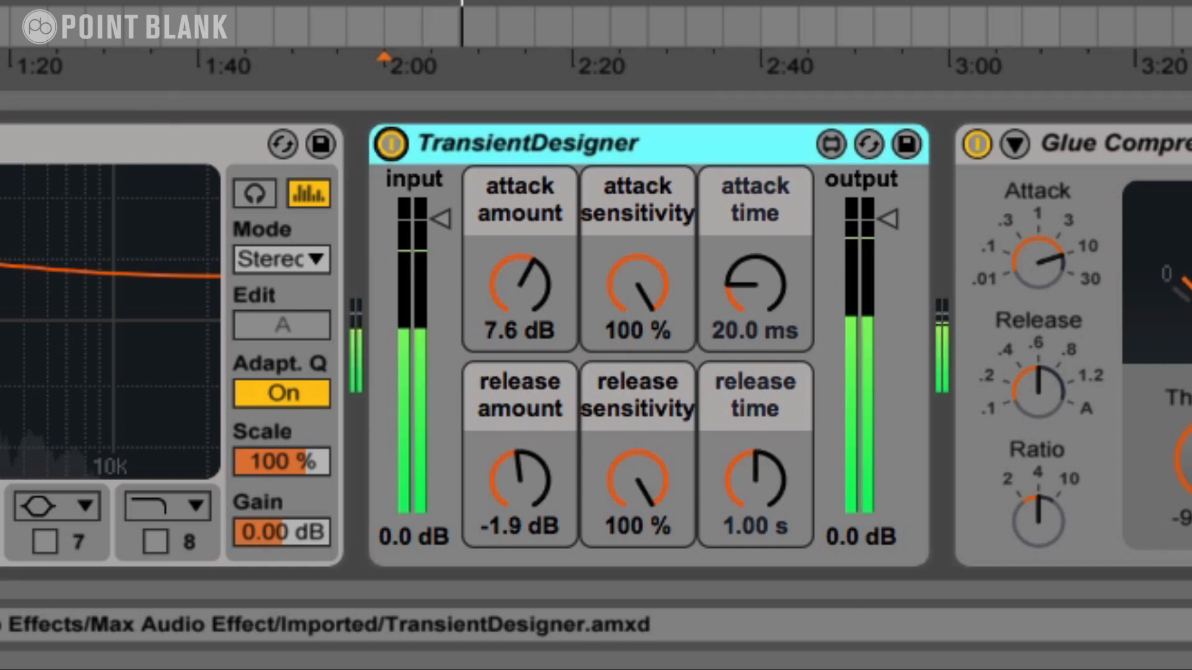
click(391, 144)
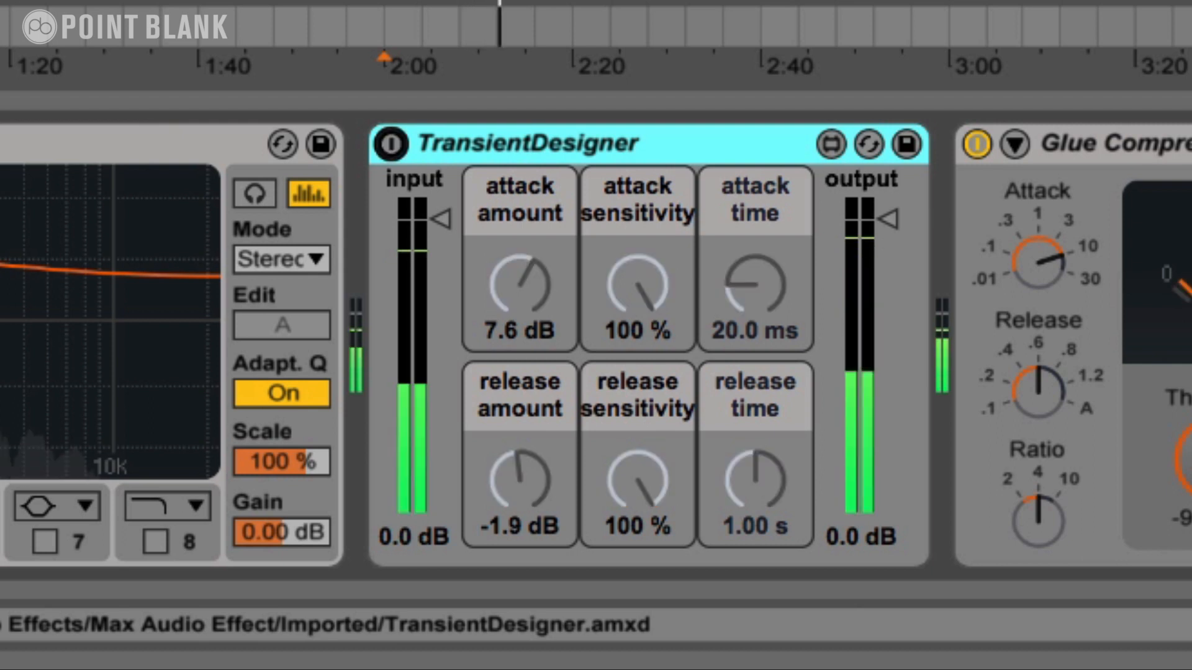
click(391, 144)
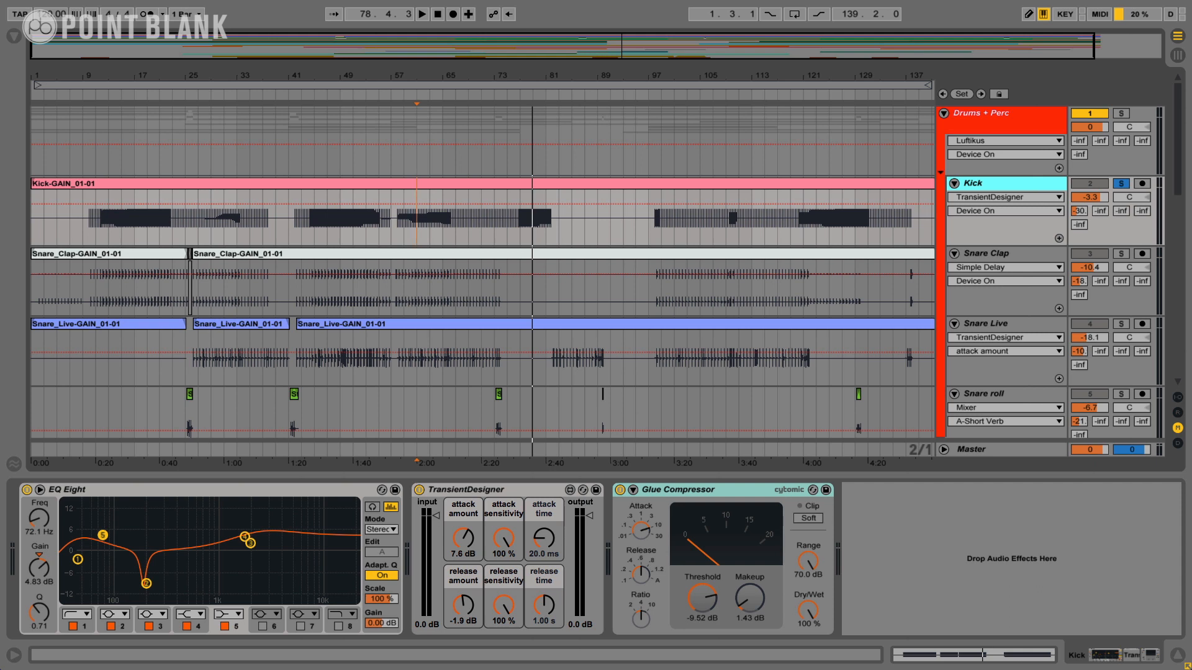
- Select the Kick Sub track and show its Test Tone plug-in window clear of the device chain
scroll(482, 273, down, 5)
scroll(482, 274, down, 5)
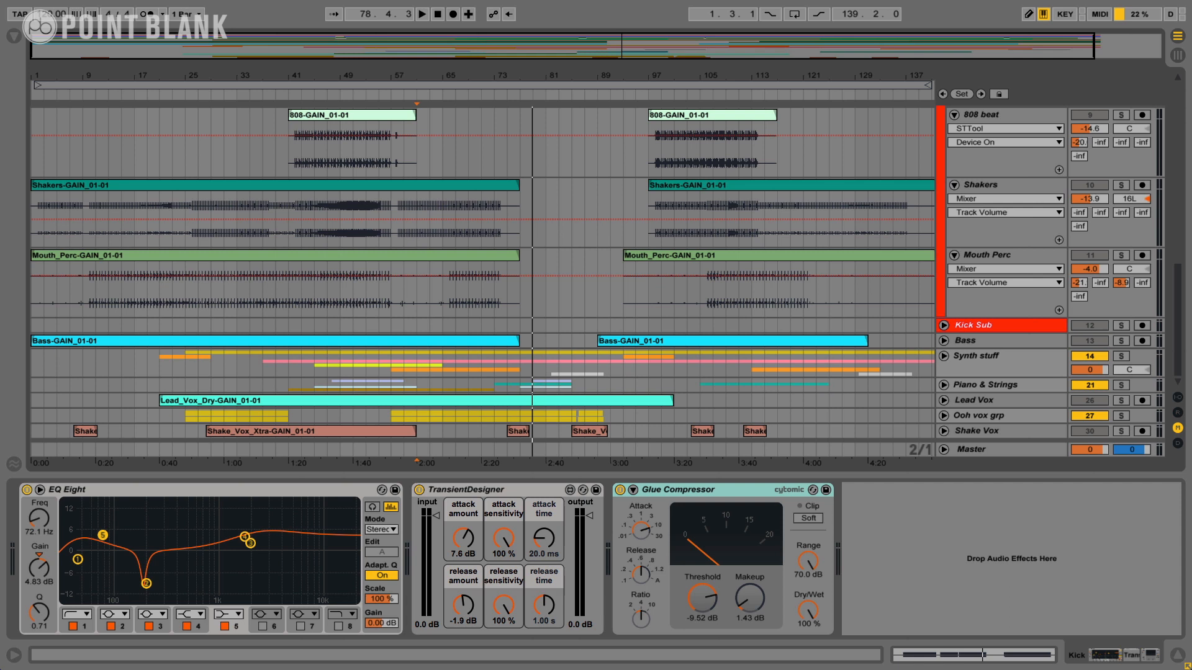
click(993, 325)
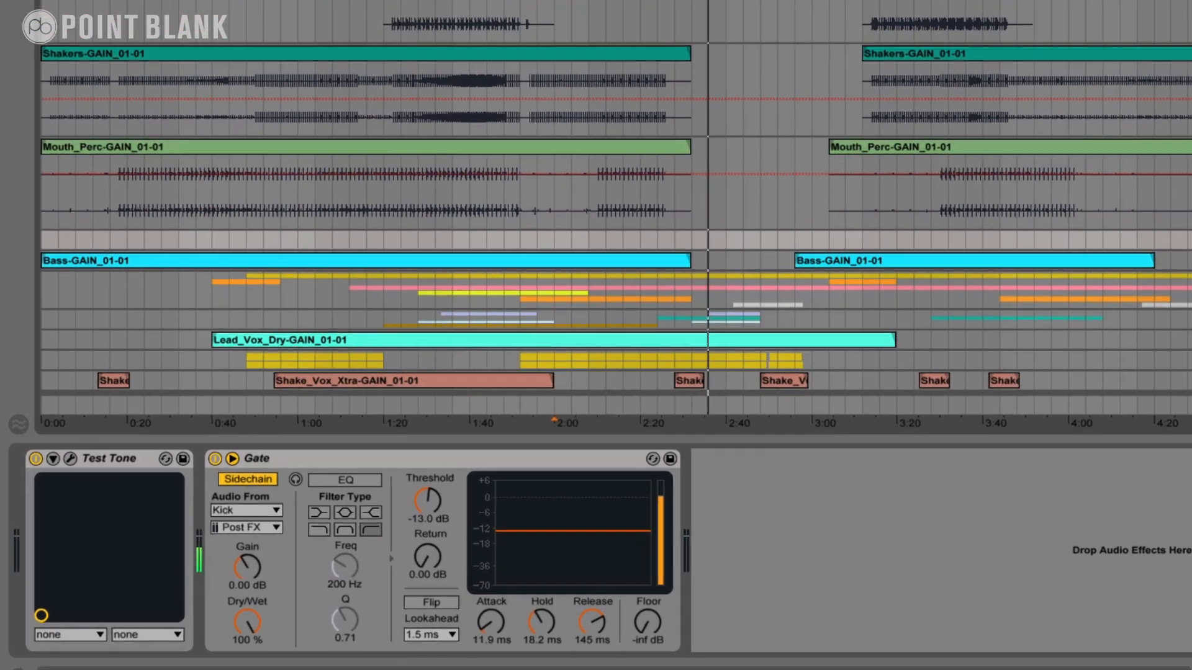
click(70, 458)
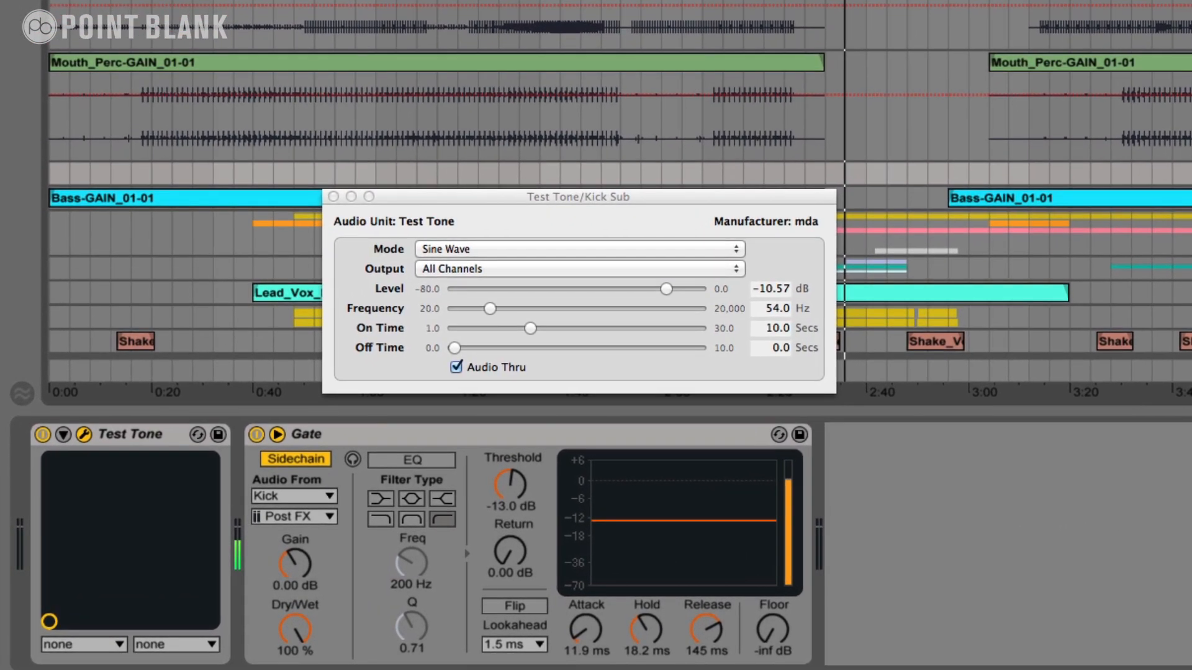
drag(577, 195, 879, 19)
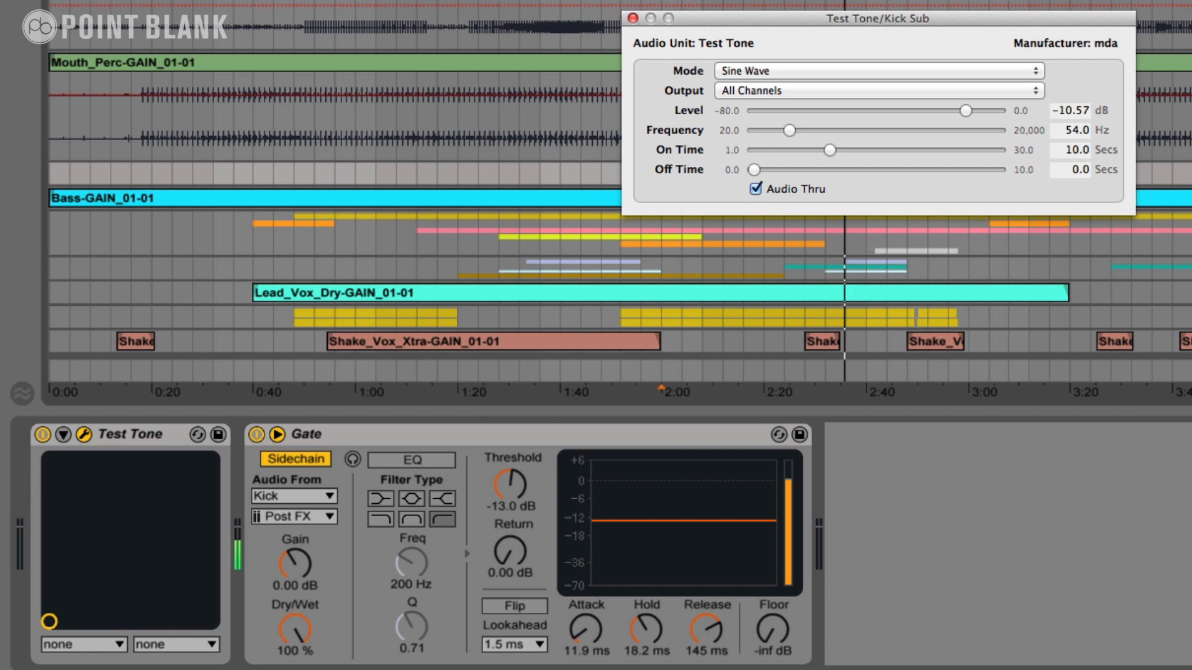
- Bypass the sidechained Gate on the Kick Sub track, switch it back on and toggle playback to demonstrate its effect
click(256, 435)
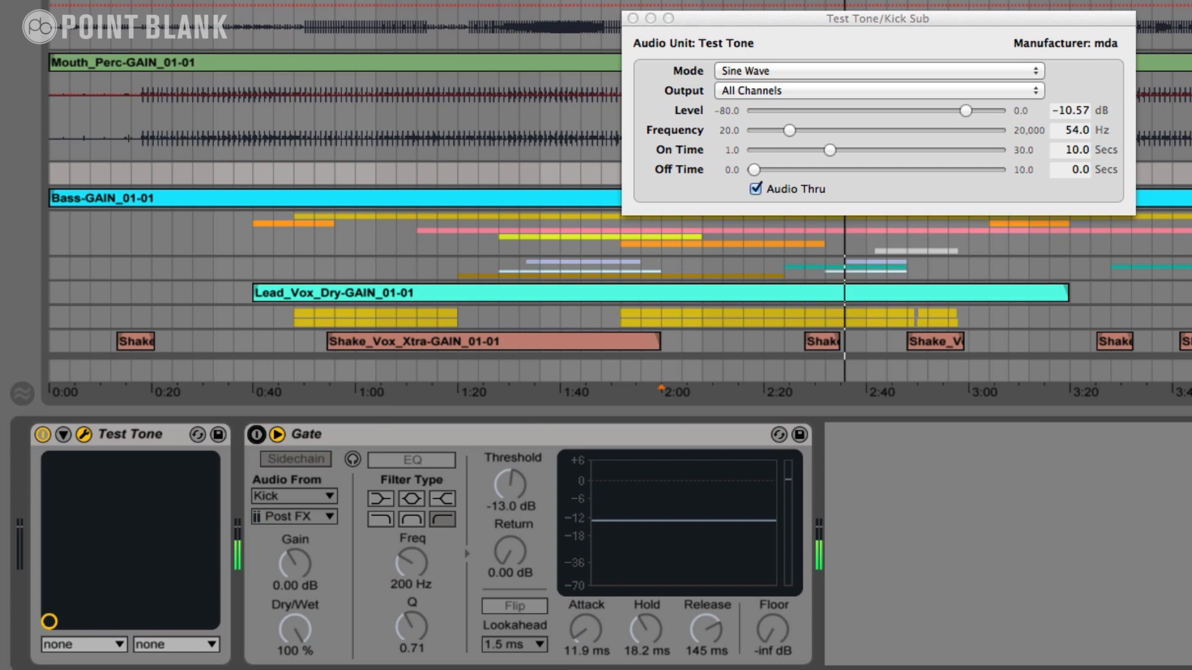
click(323, 435)
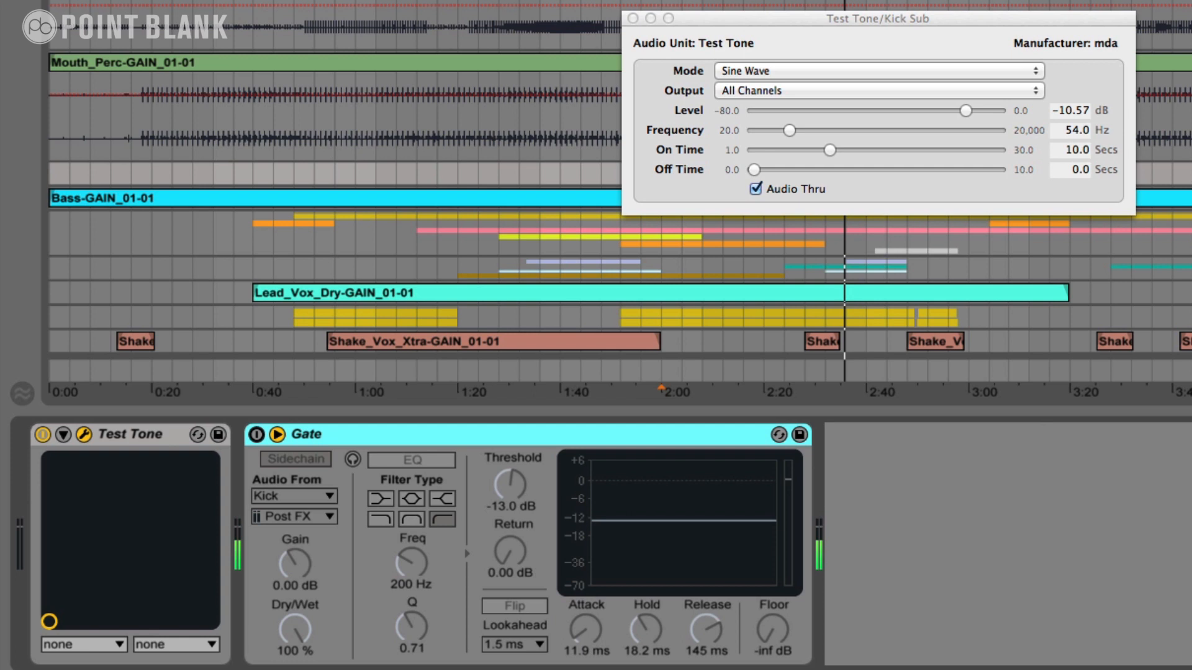
click(256, 435)
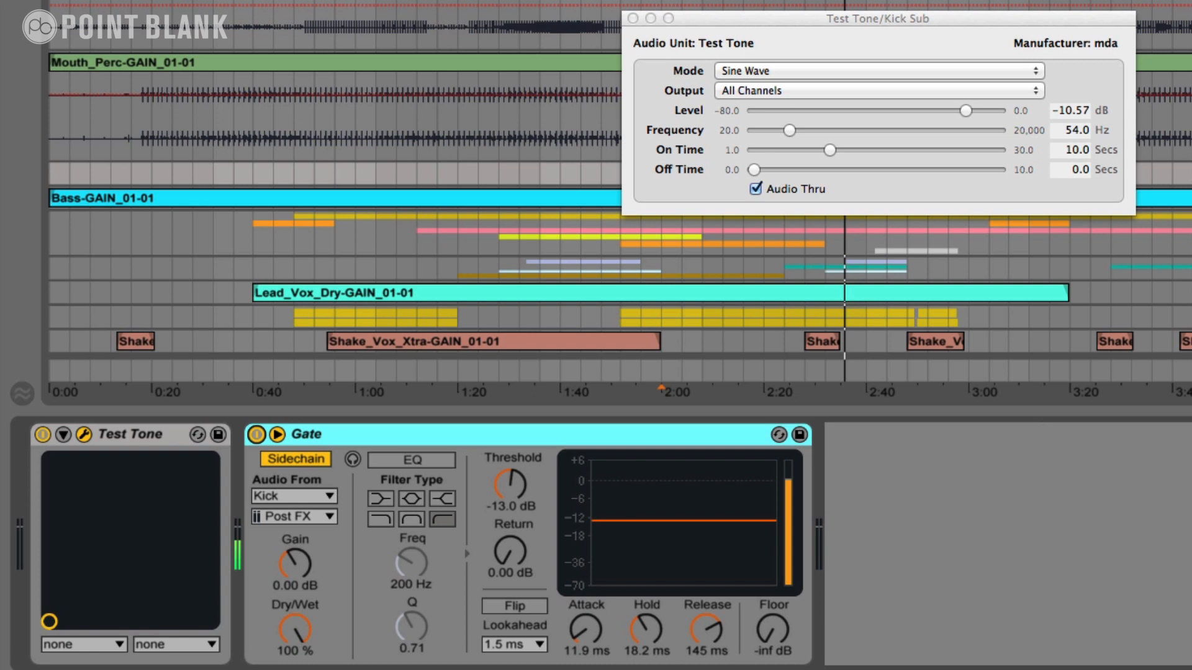
key(space)
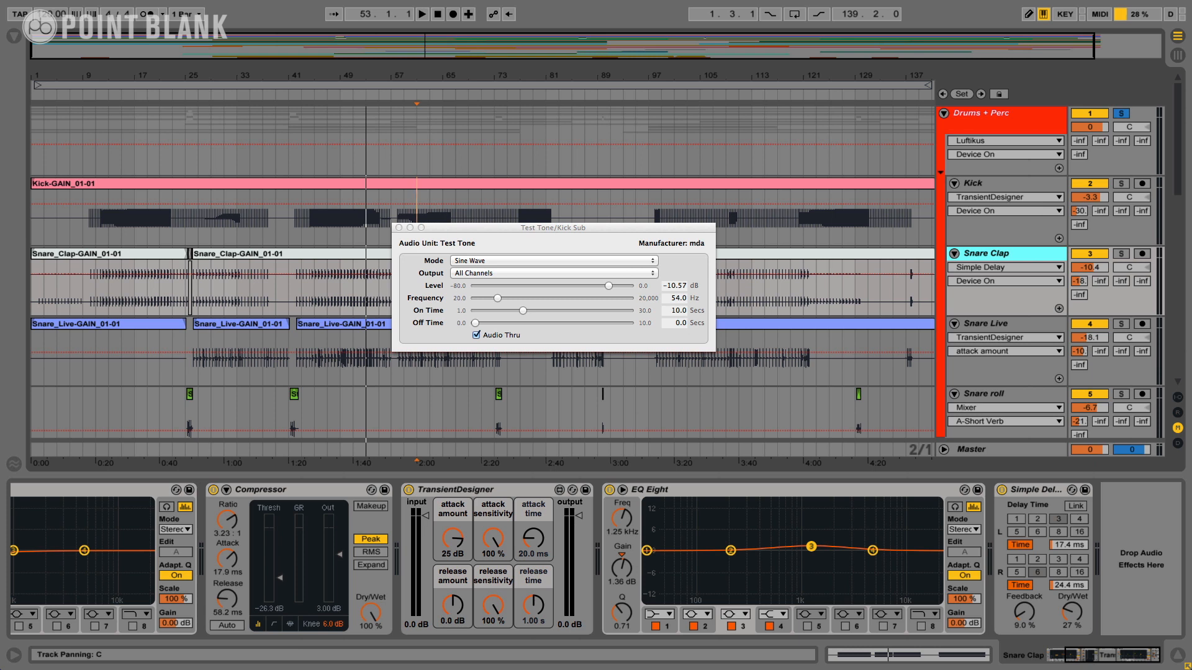
- Solo the Snare Clap track, listen to it, and bring the first EQ Eight in its chain into view
click(1121, 253)
key(space)
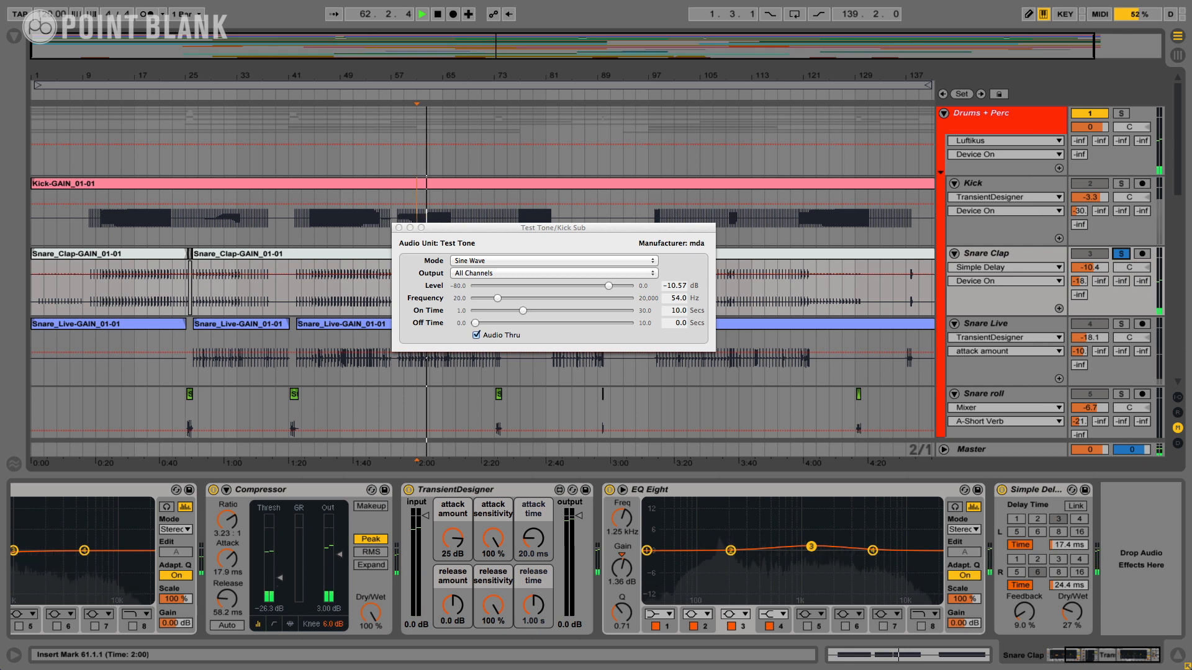
scroll(596, 558, left, 5)
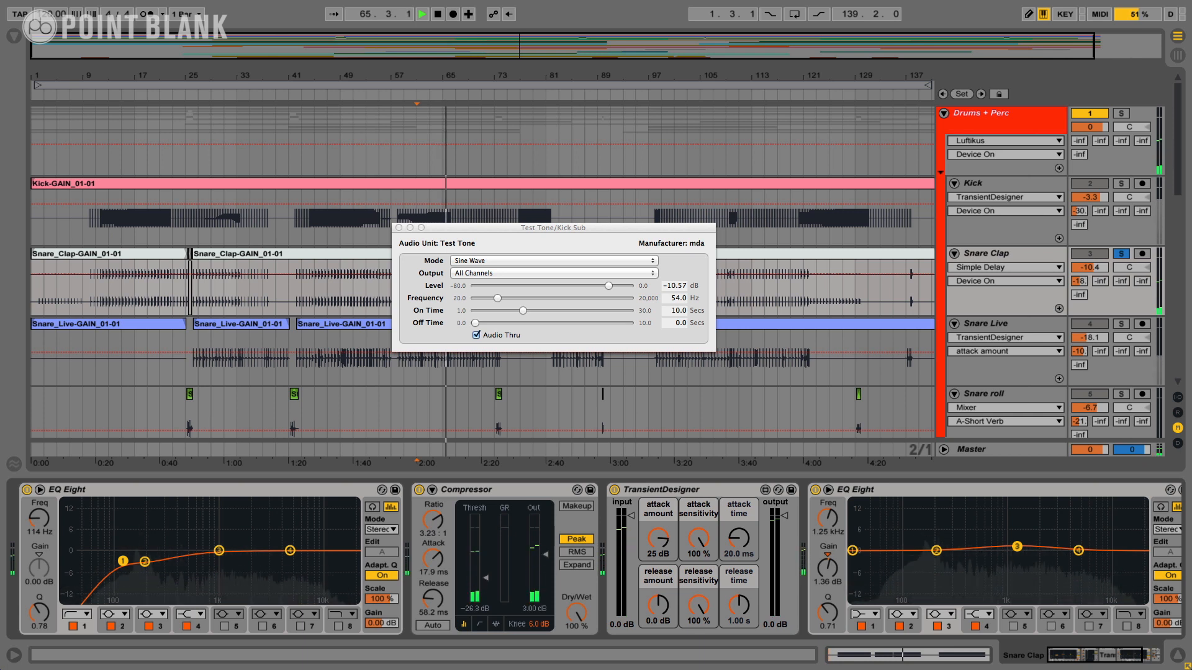
key(space)
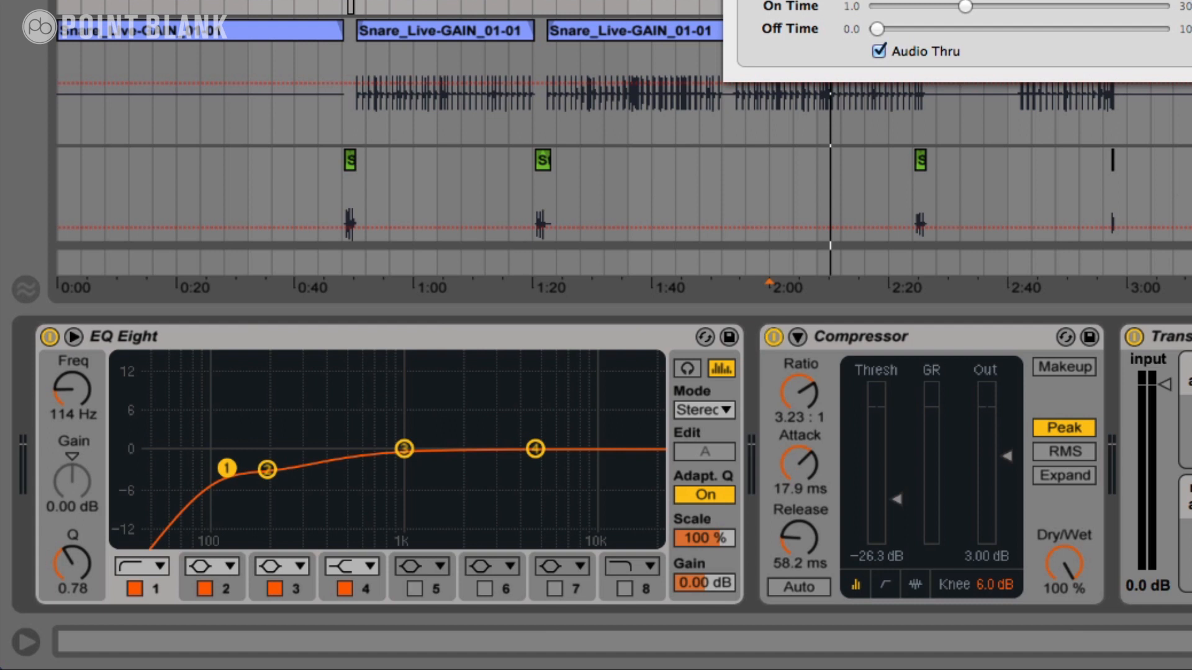
- Compare Snare Clap with TransientDesigner bypassed and active, and examine the EQ and remaining effects after it during playback
click(861, 337)
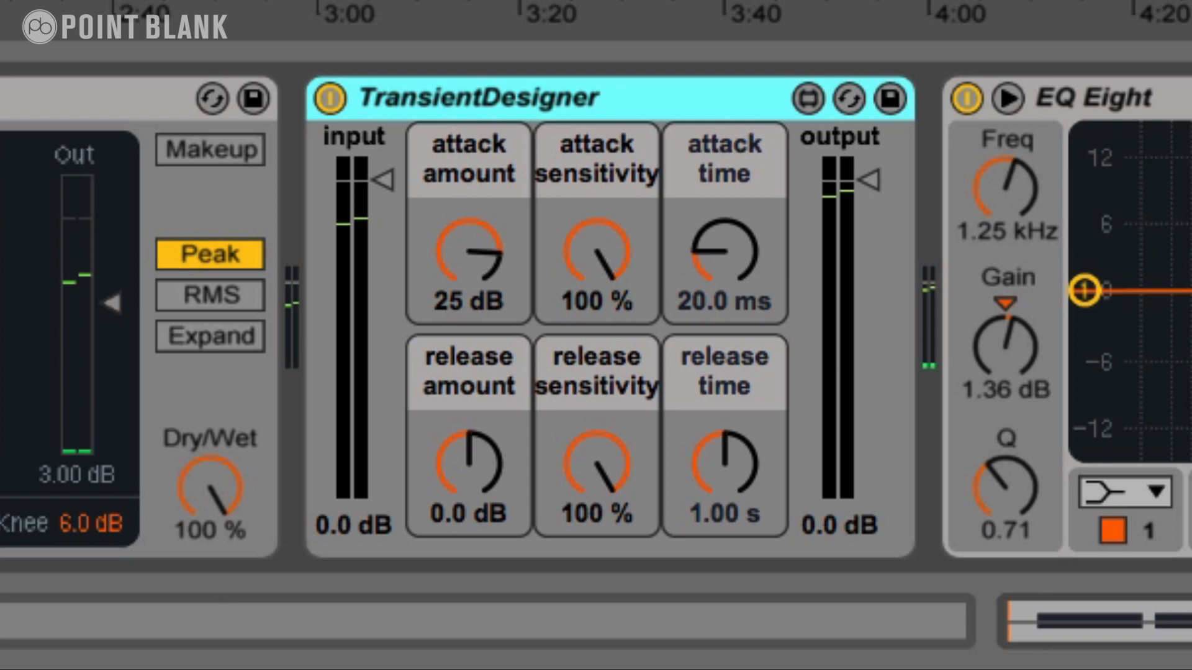
click(330, 98)
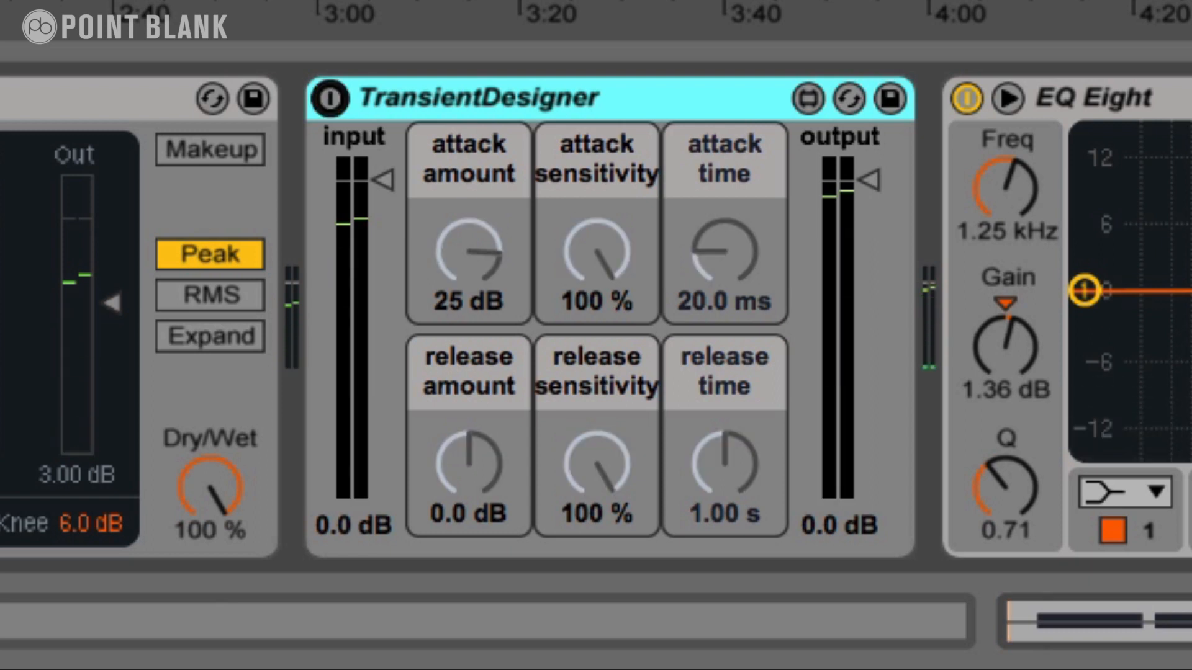
click(329, 99)
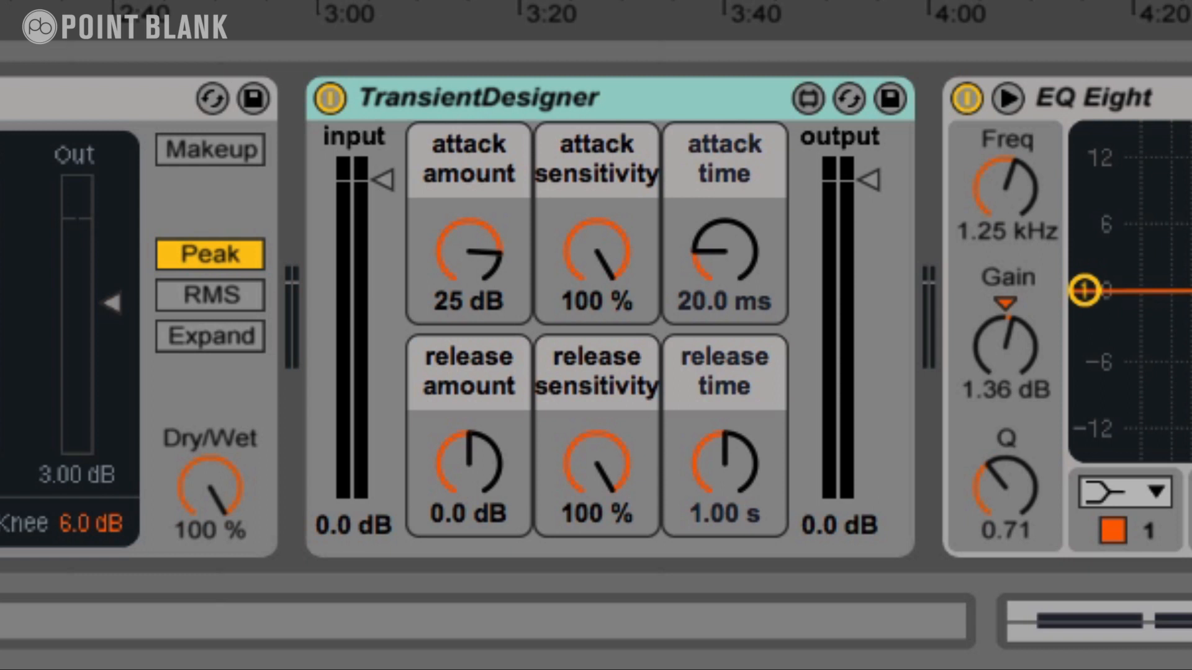
key(space)
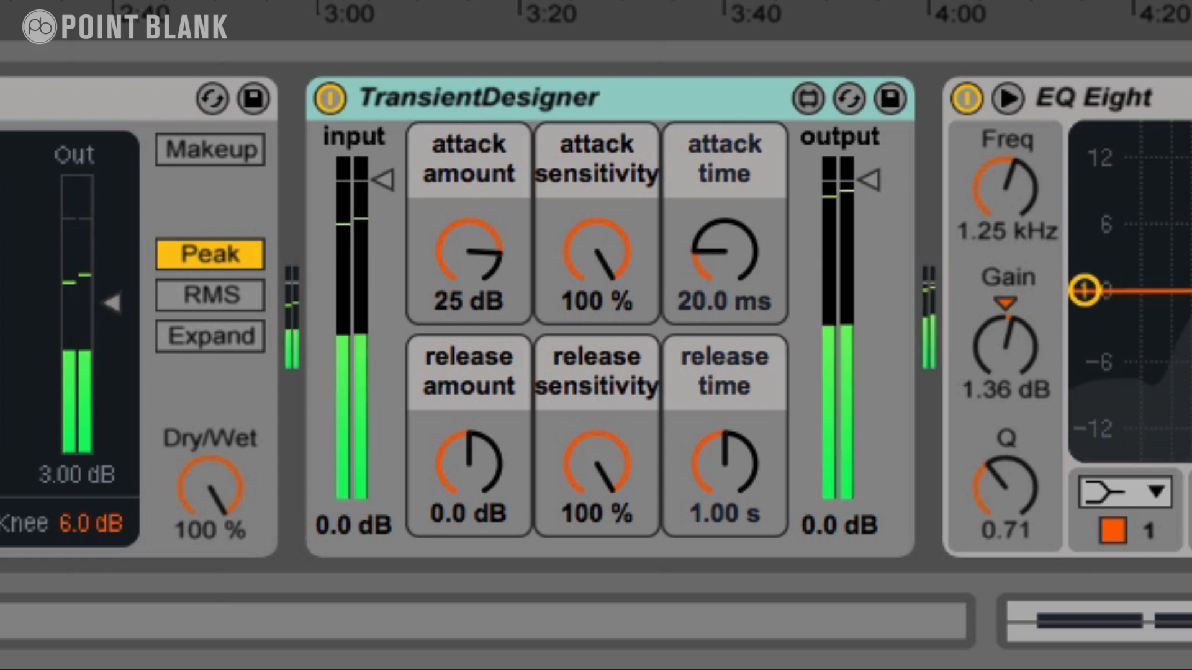
scroll(596, 323, right, 10)
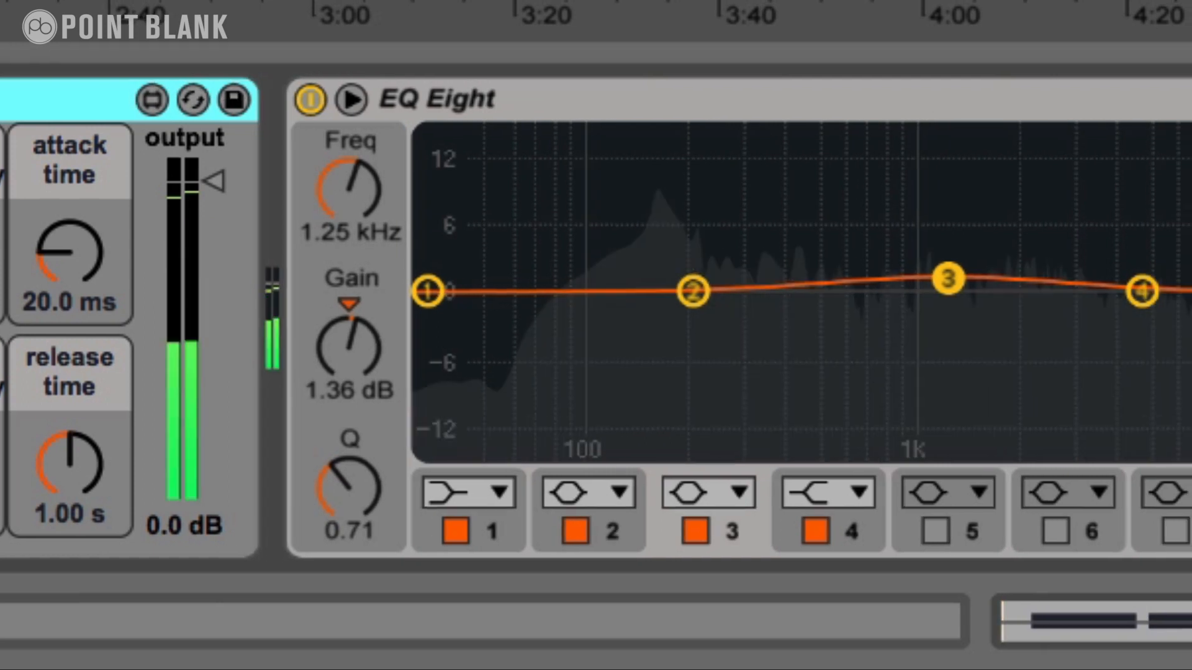
scroll(596, 322, right, 10)
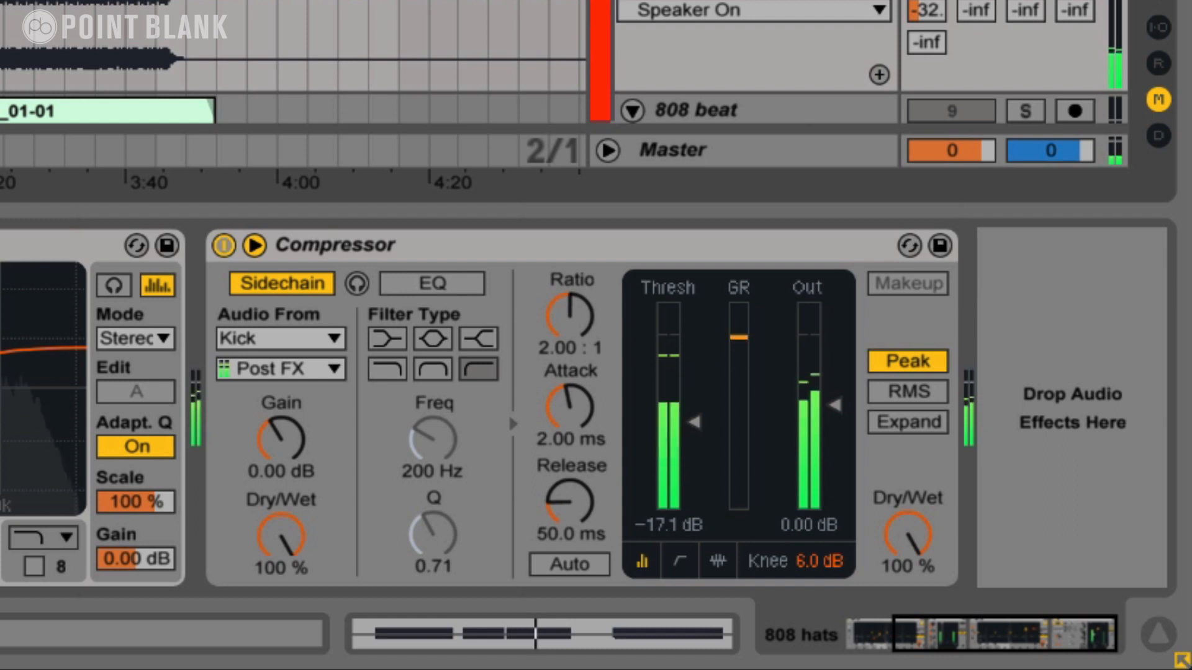
- Bypass the kick-sidechained Compressor on the 808 hats track during playback, then switch it back on
click(224, 246)
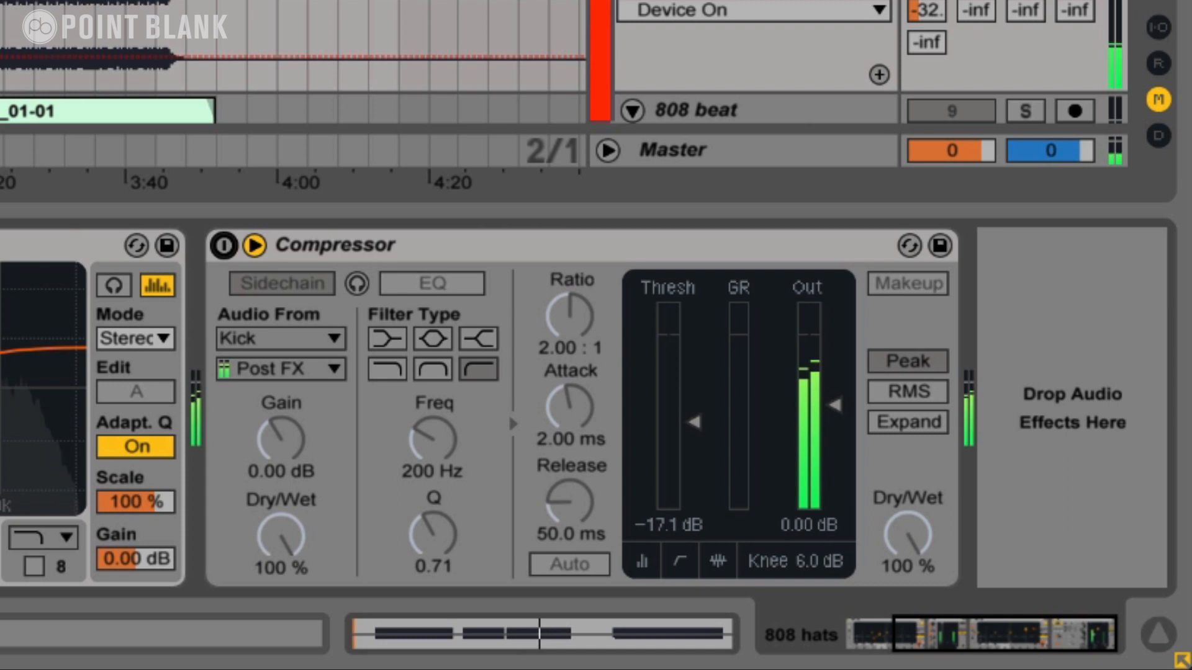
click(224, 246)
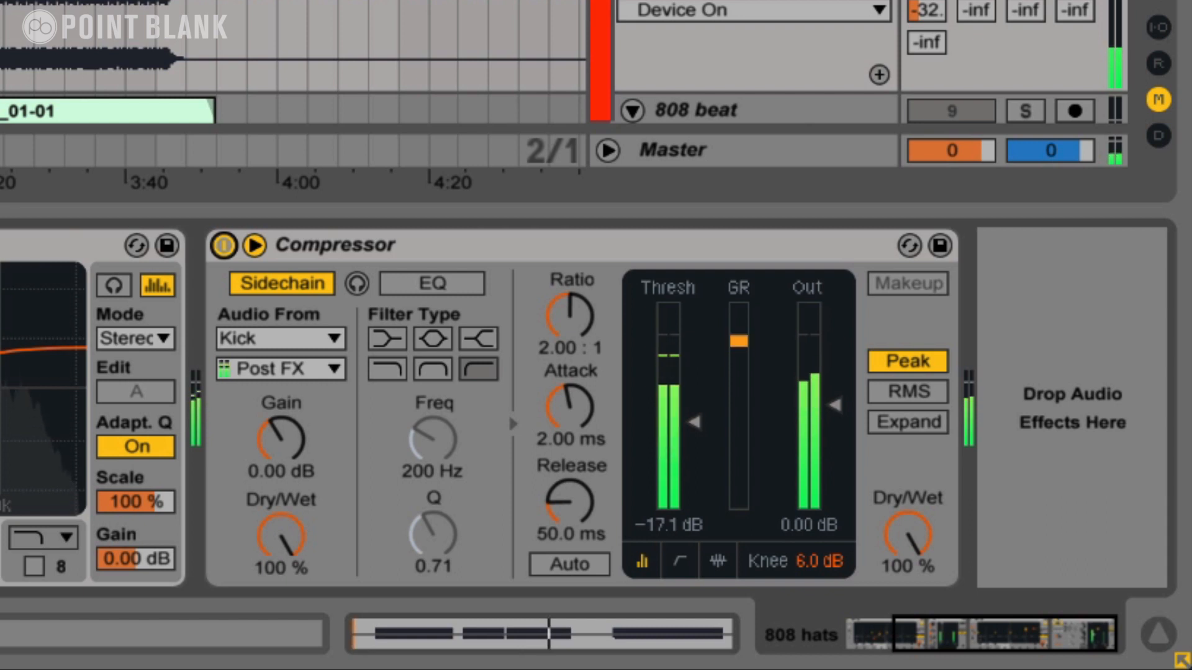
- Play the 808 beat track around bar 43 and select the first EQ Eight in its device chain
scroll(447, 62, down, 6)
scroll(446, 62, down, 1)
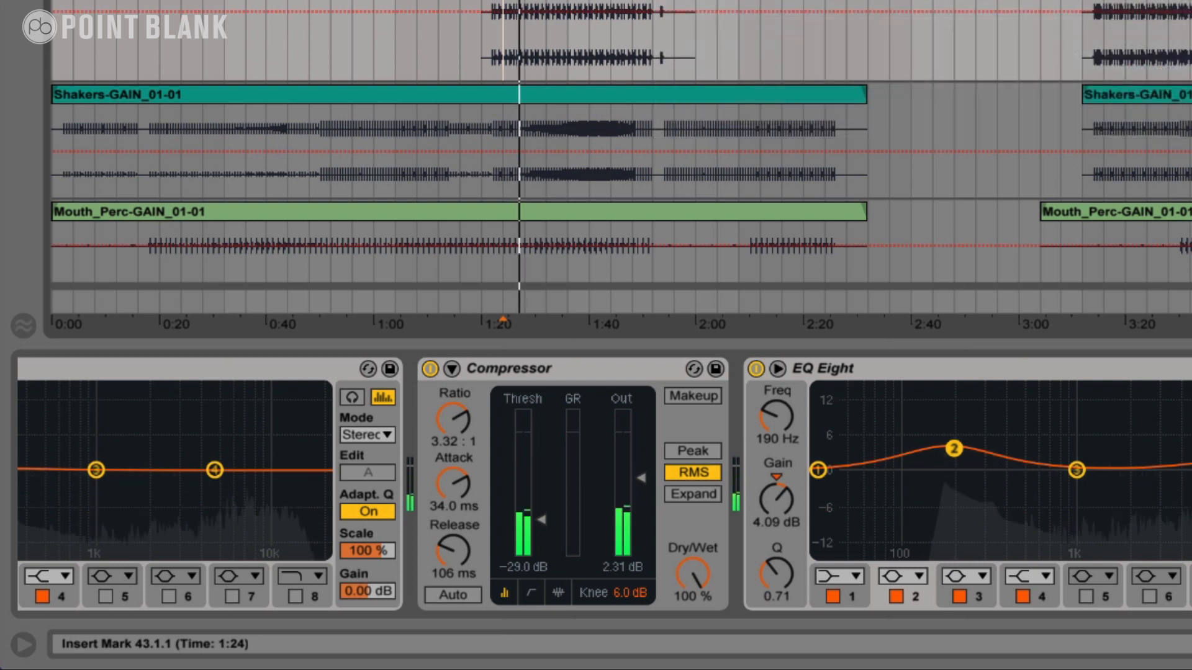
drag(508, 0, 417, 3)
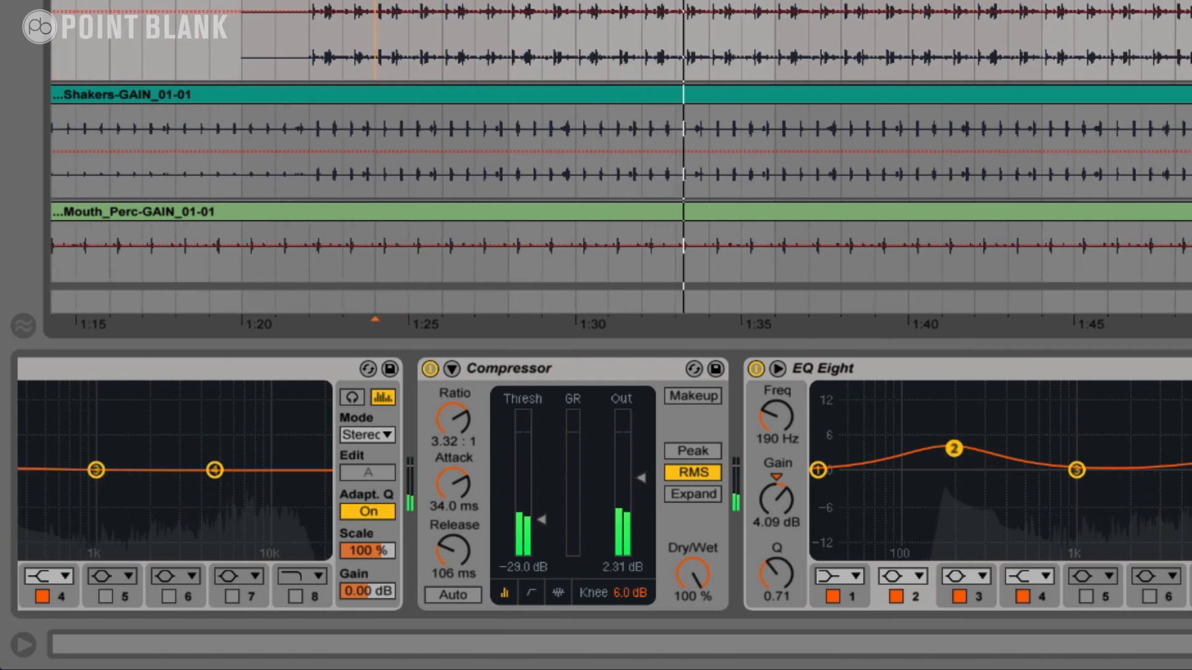
scroll(596, 484, left, 5)
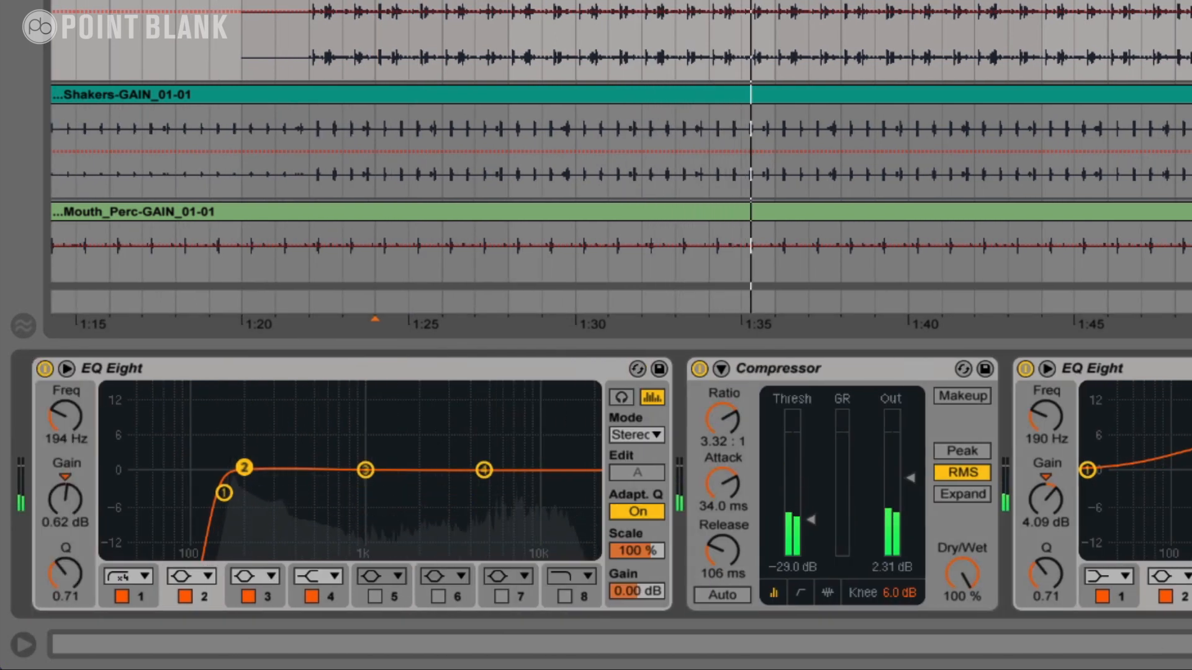
click(347, 369)
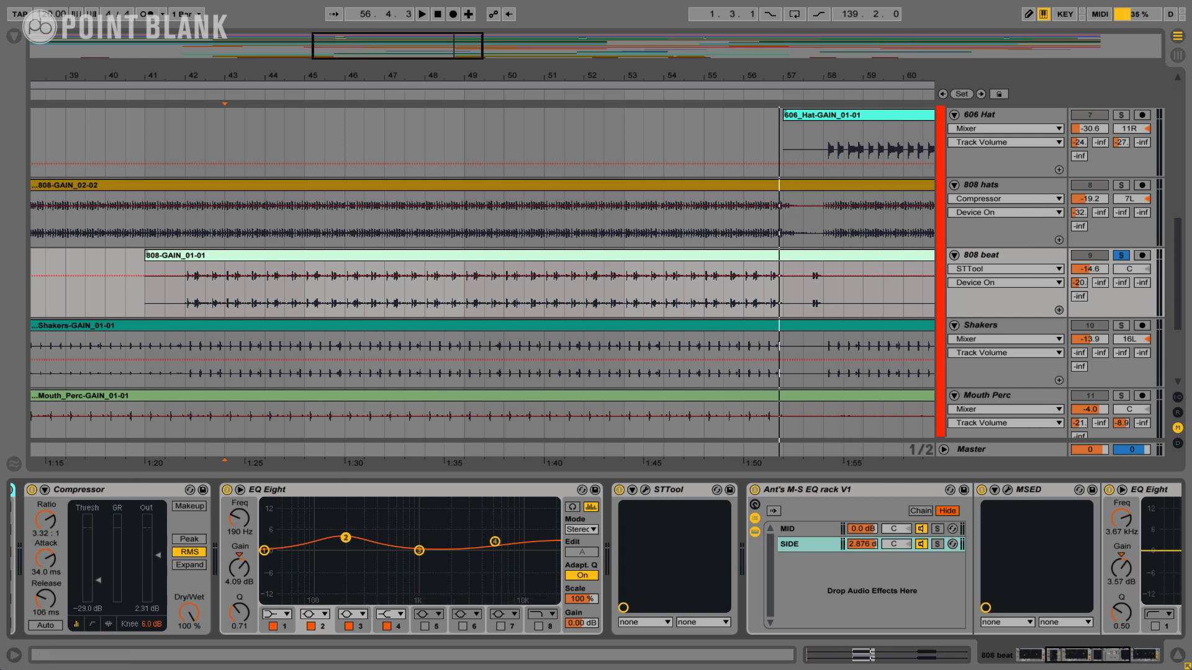
- Open the STTool plug-in window on the 808 beat track and compare the stereo image with the device active and bypassed
click(645, 490)
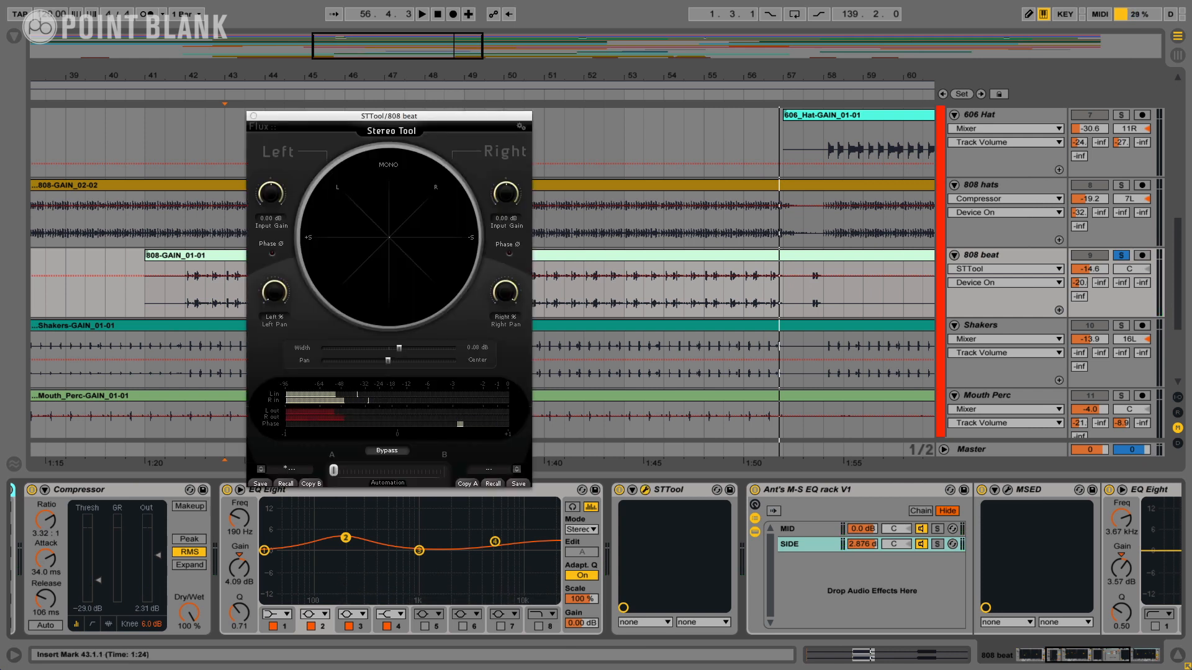
drag(388, 116, 769, 101)
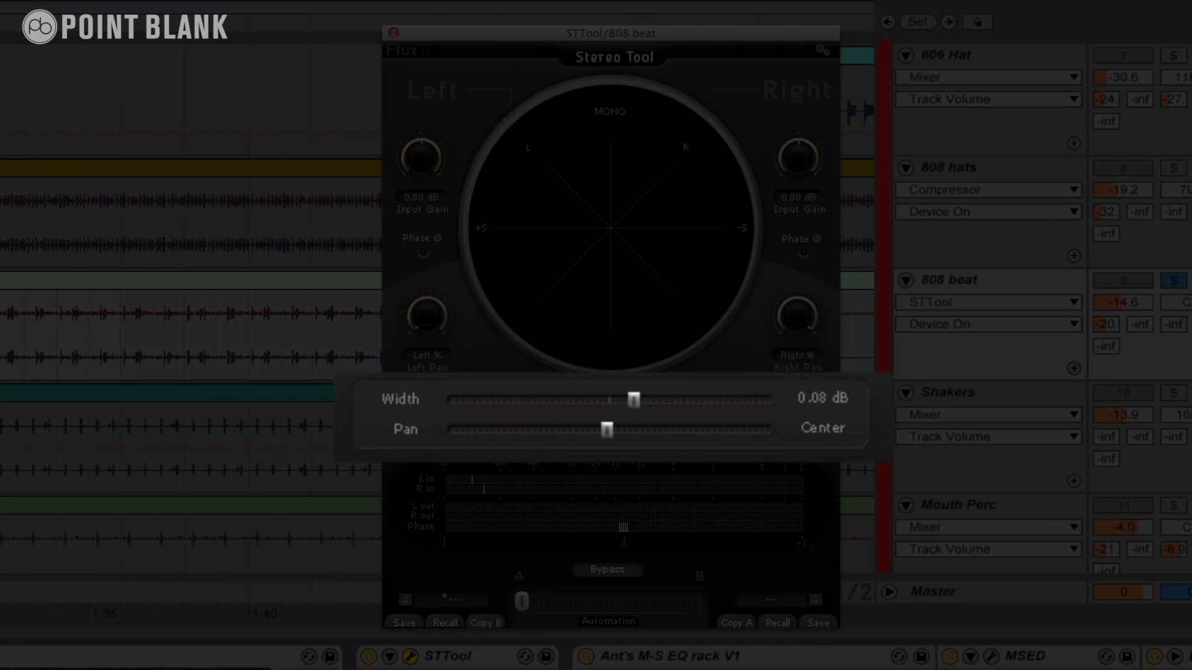
key(space)
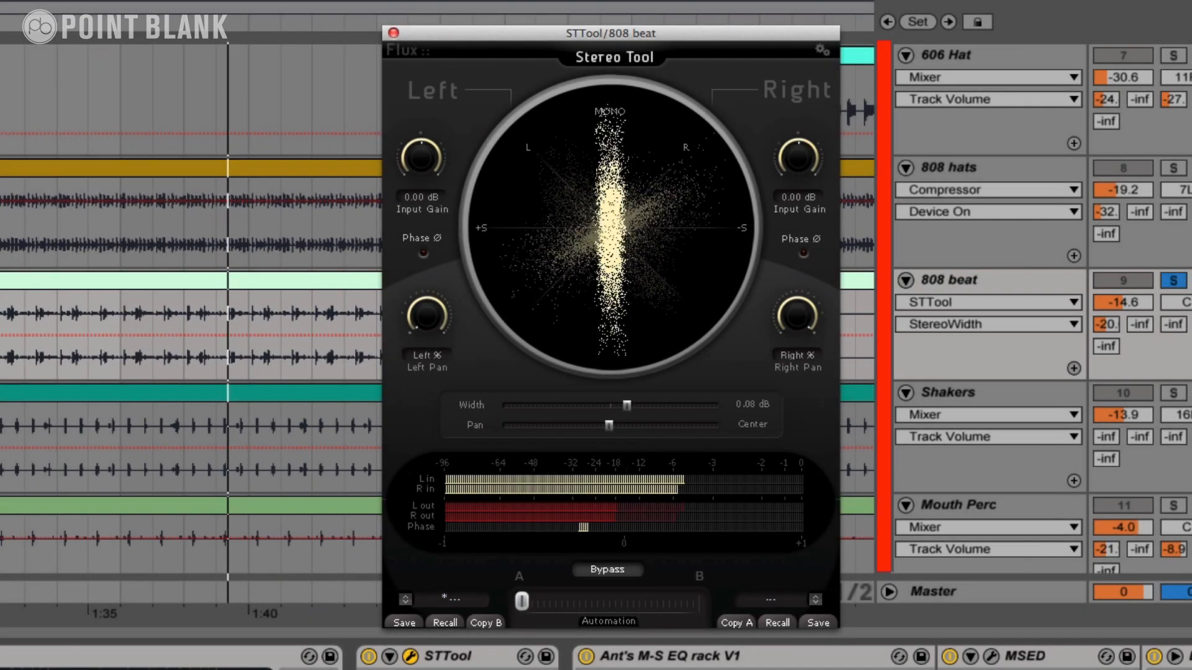
click(369, 656)
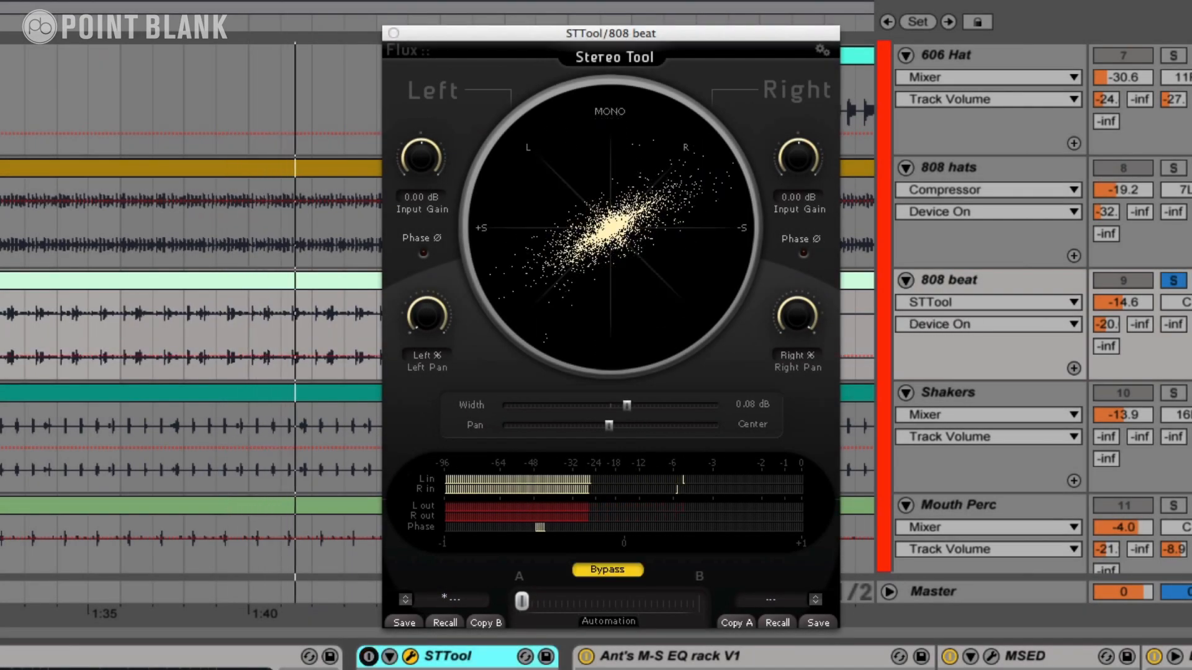
click(368, 657)
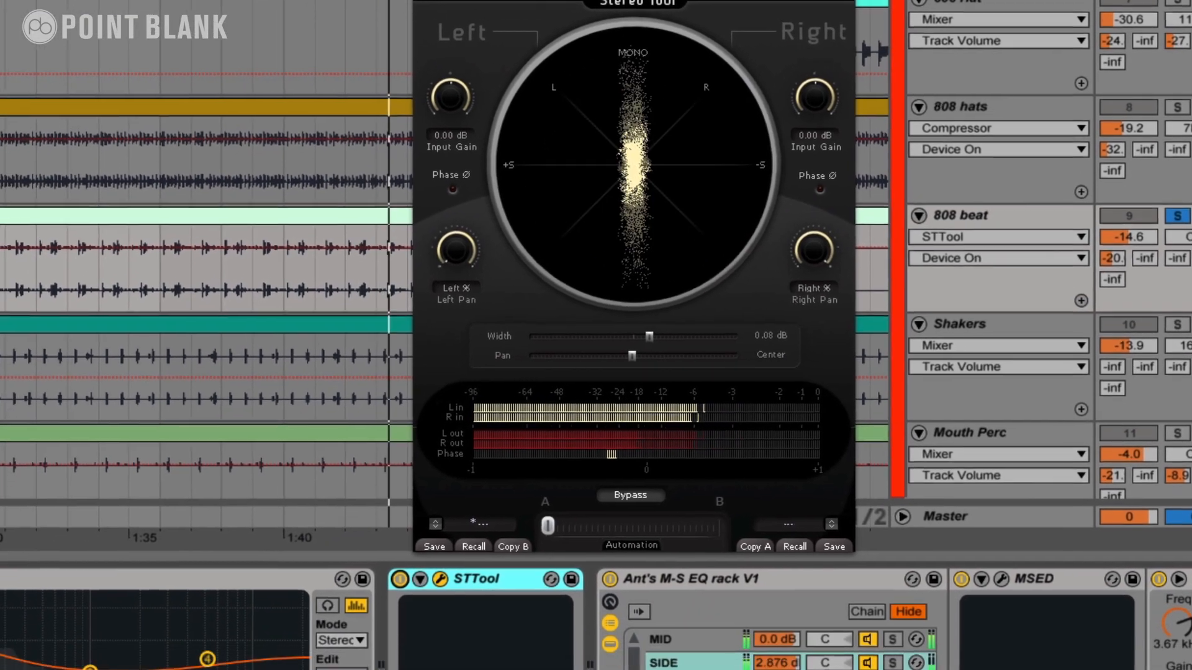
- Select the MID chain in Ant's M-S EQ rack V1 and show its EQ Eight
click(671, 656)
scroll(671, 596, right, 10)
scroll(670, 596, left, 1)
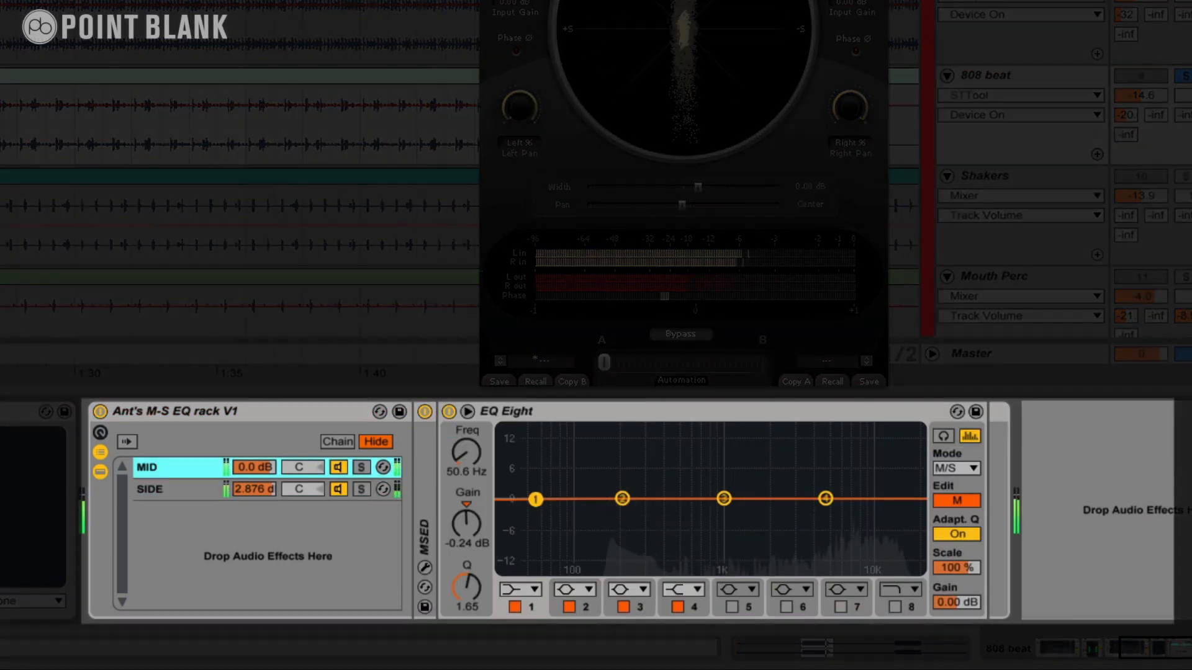
- Show the SIDE chain's EQ Eight, return to the MID chain, and open its MSED plug-in window over the arrangement
click(150, 489)
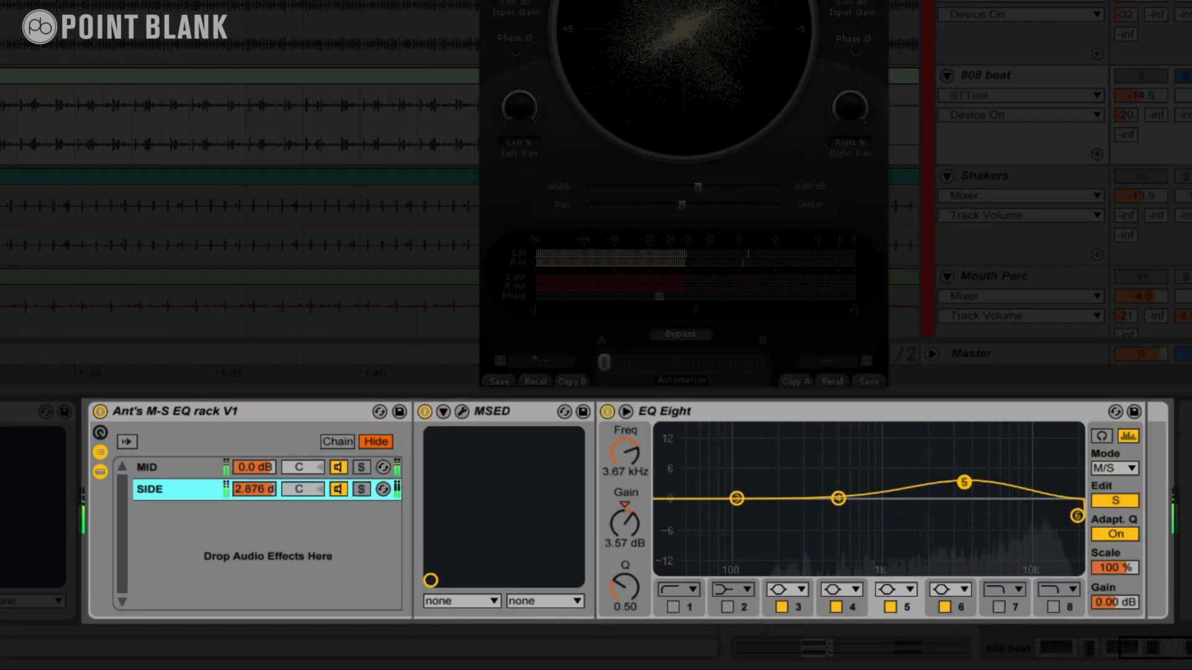
click(149, 468)
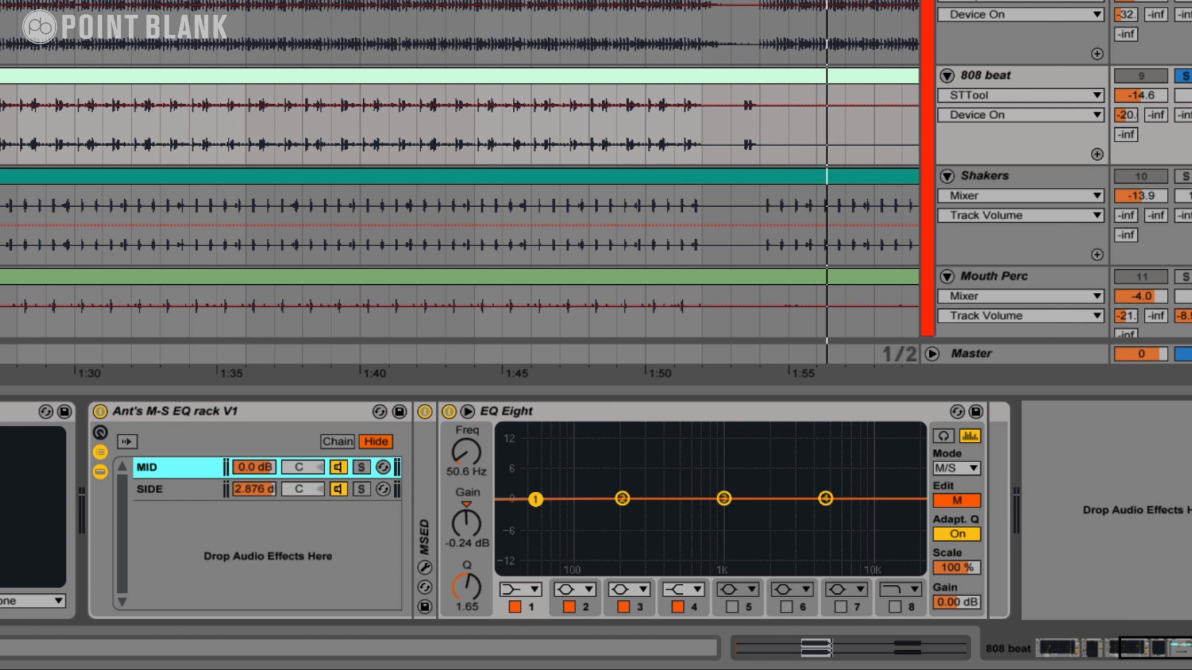
double_click(424, 536)
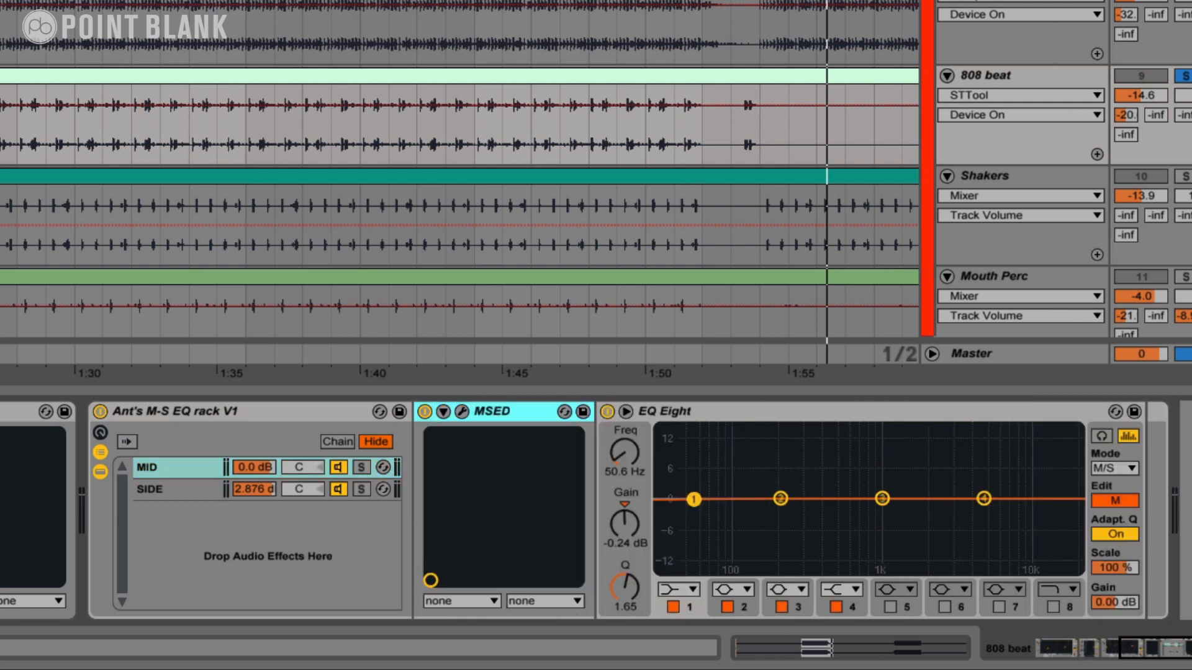
click(462, 412)
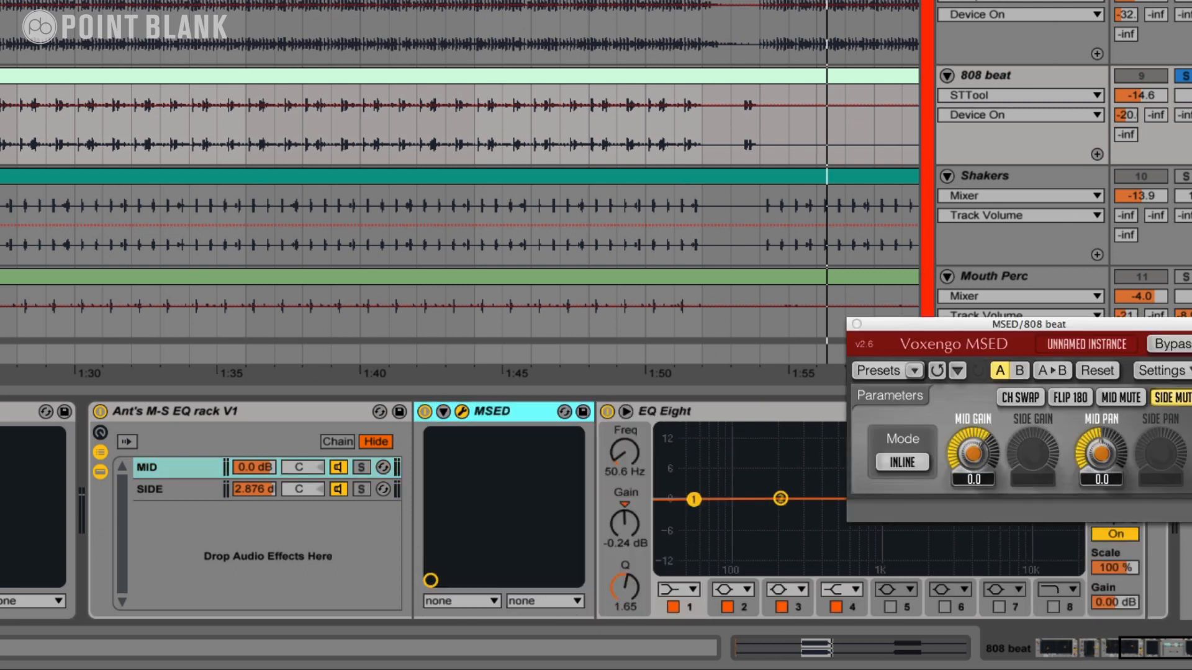
drag(968, 324, 519, 185)
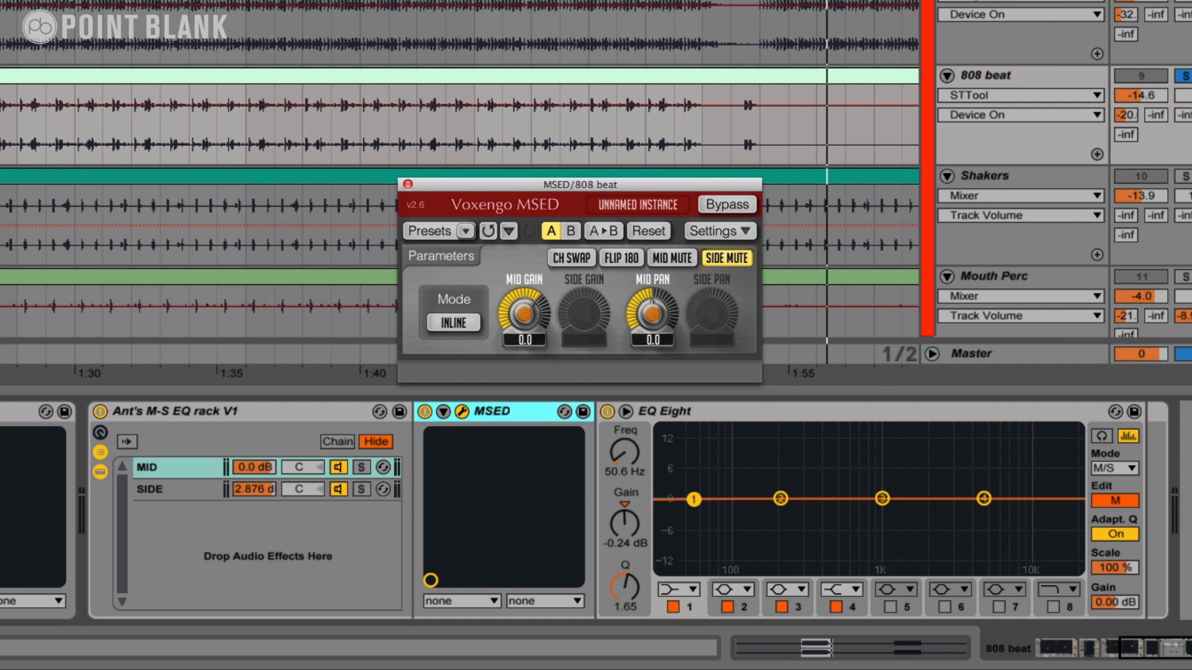
- Play the 808 beat track and alternately solo the SIDE and MID chains of Ant's M-S EQ rack V1
key(space)
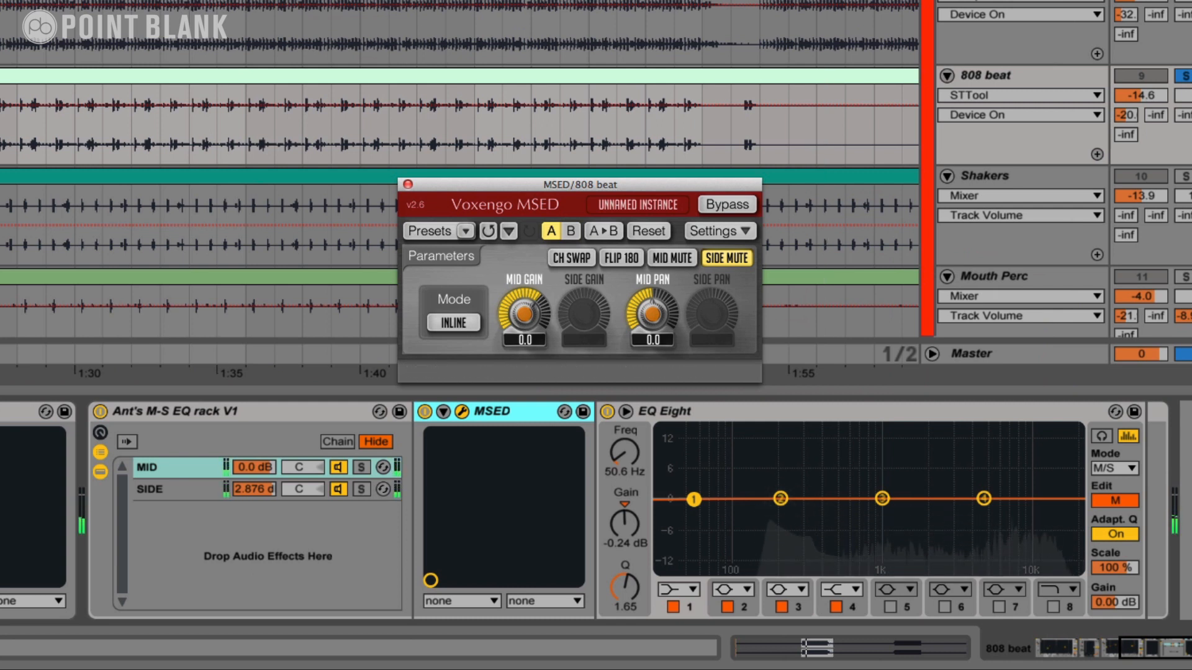
click(362, 489)
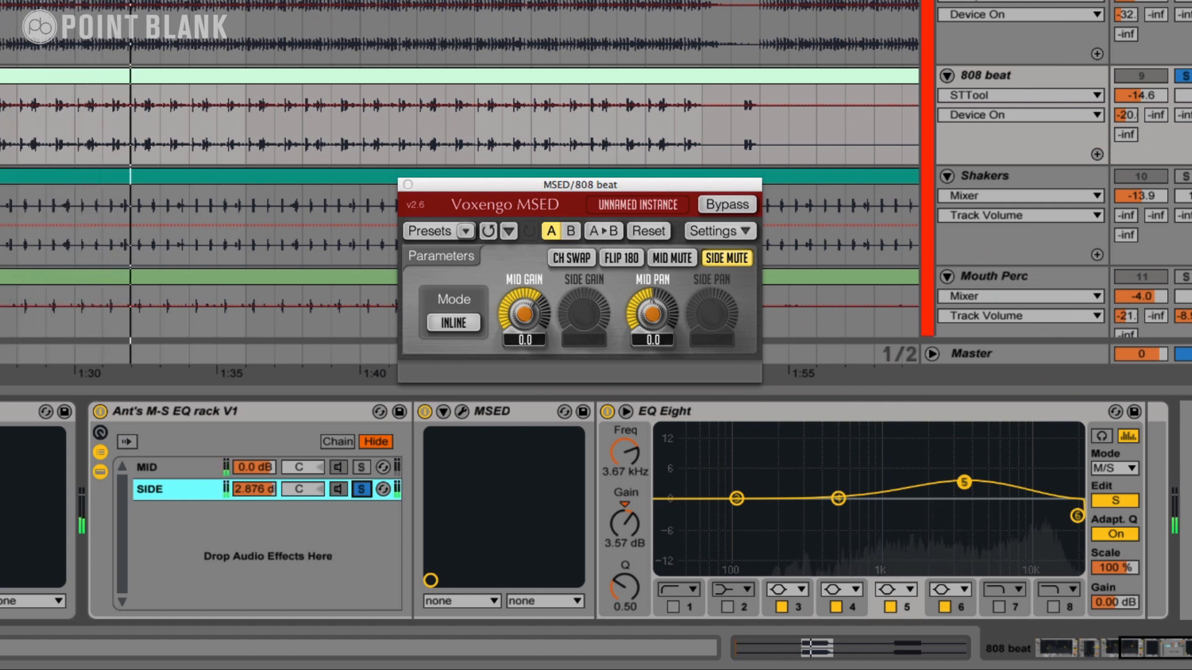
click(361, 467)
click(361, 489)
click(362, 468)
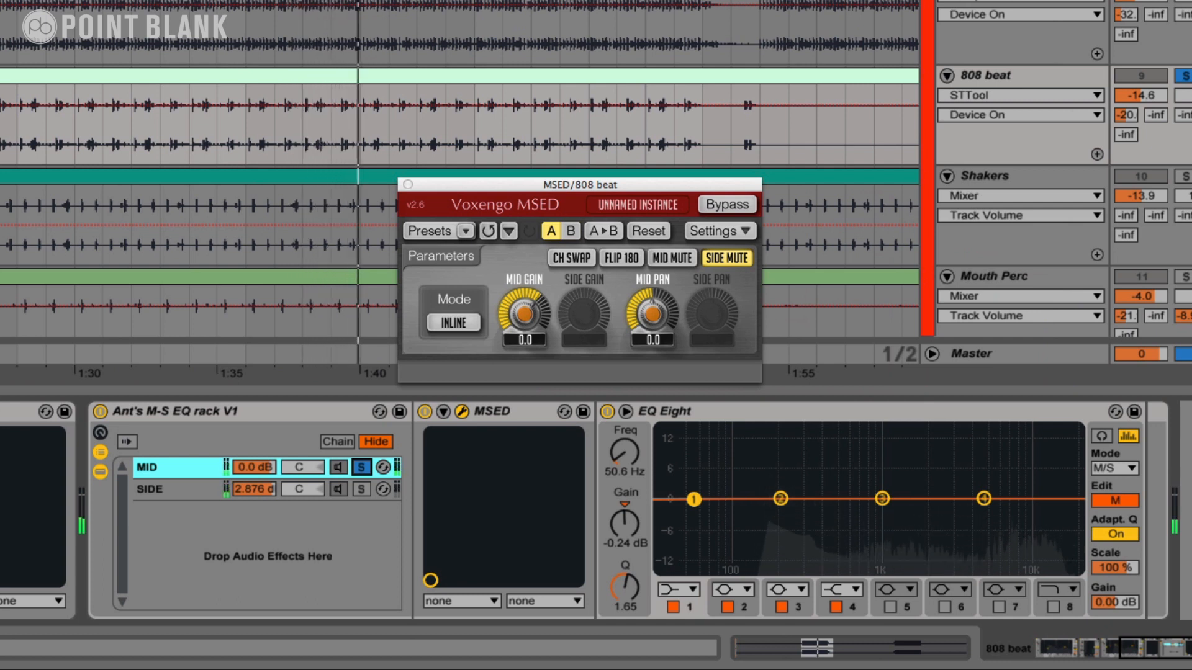
click(361, 490)
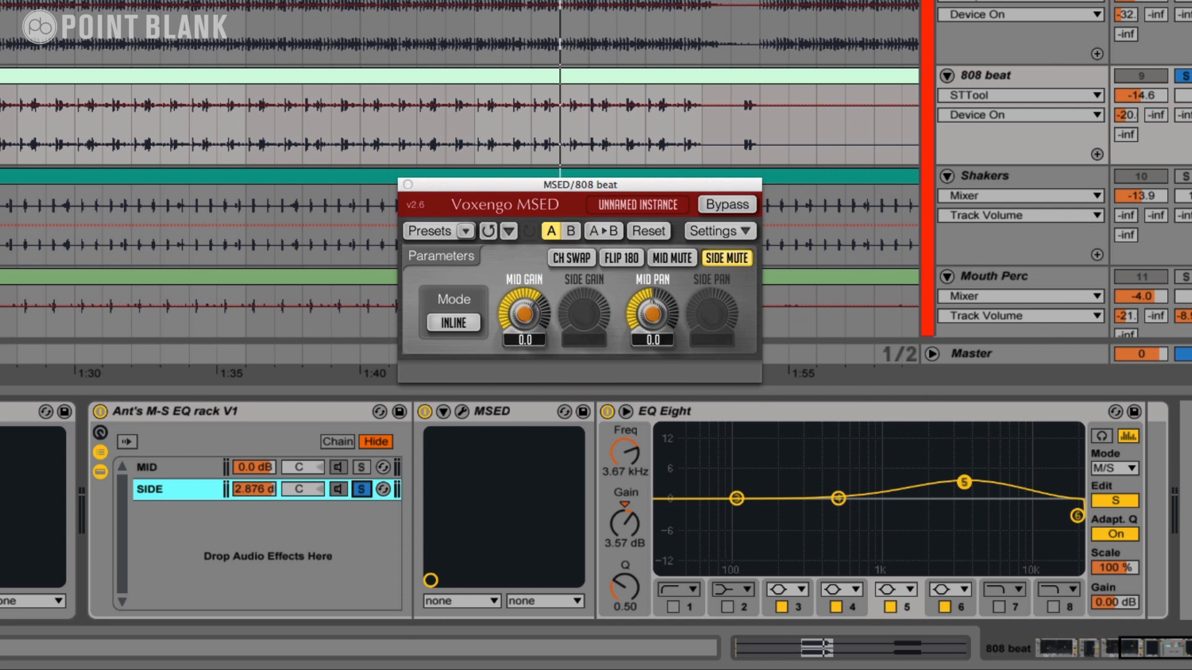
- Compare the 808 beat track with Ant's M-S EQ rack V1 bypassed and active during playback, and unsolo the track
key(space)
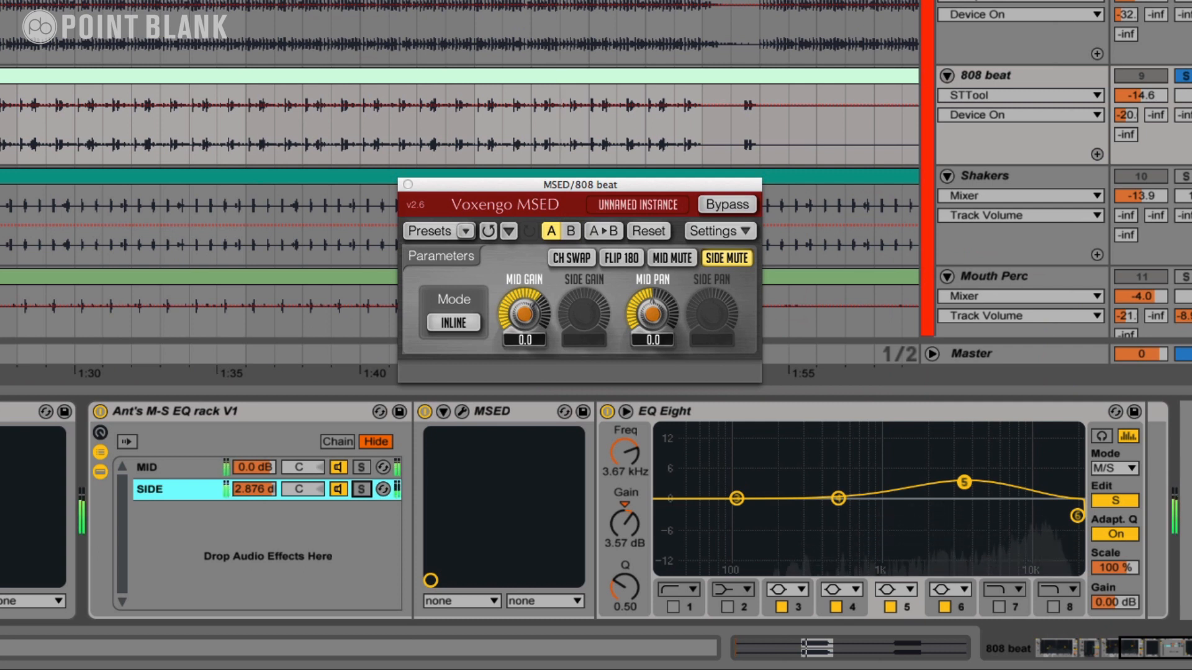
click(100, 412)
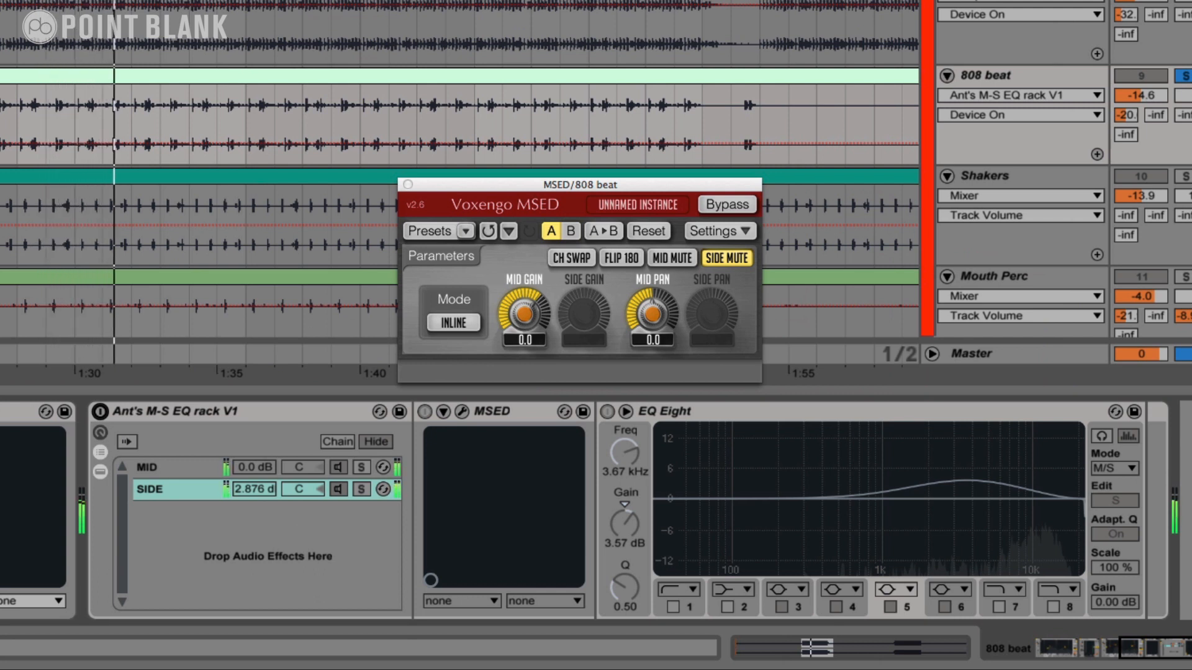
click(100, 411)
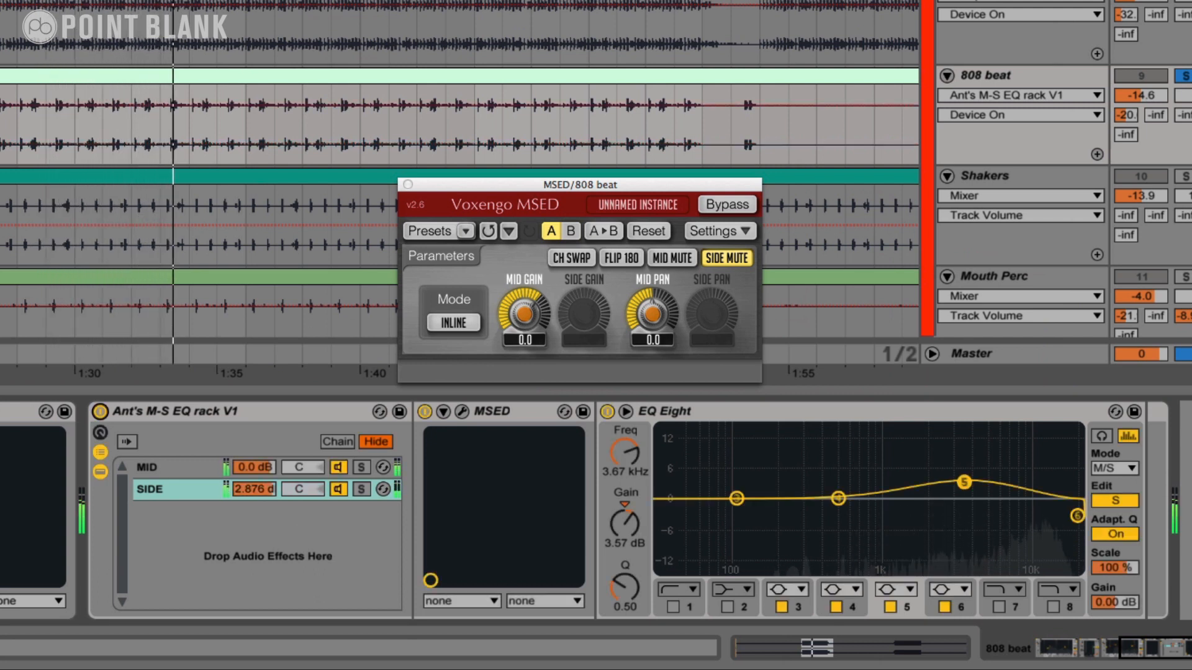
click(1185, 75)
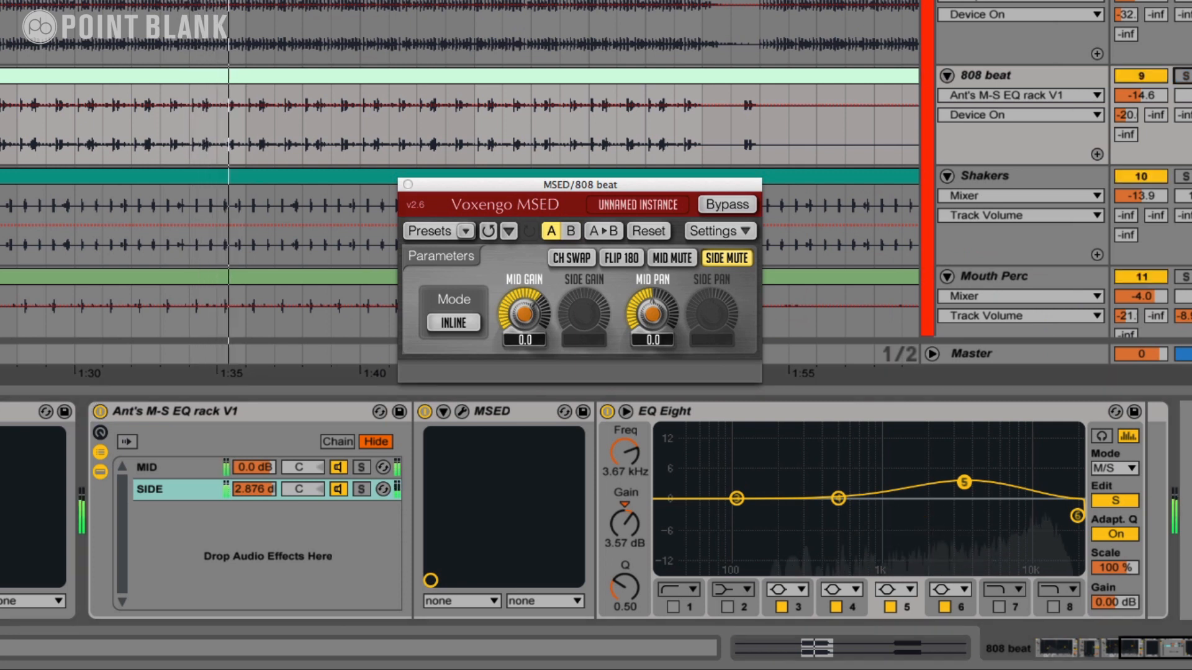
- Audition the Drums + Perc group's Glue Compressor at 100% Dry/Wet during playback, and return it to 35%
scroll(596, 168, up, 10)
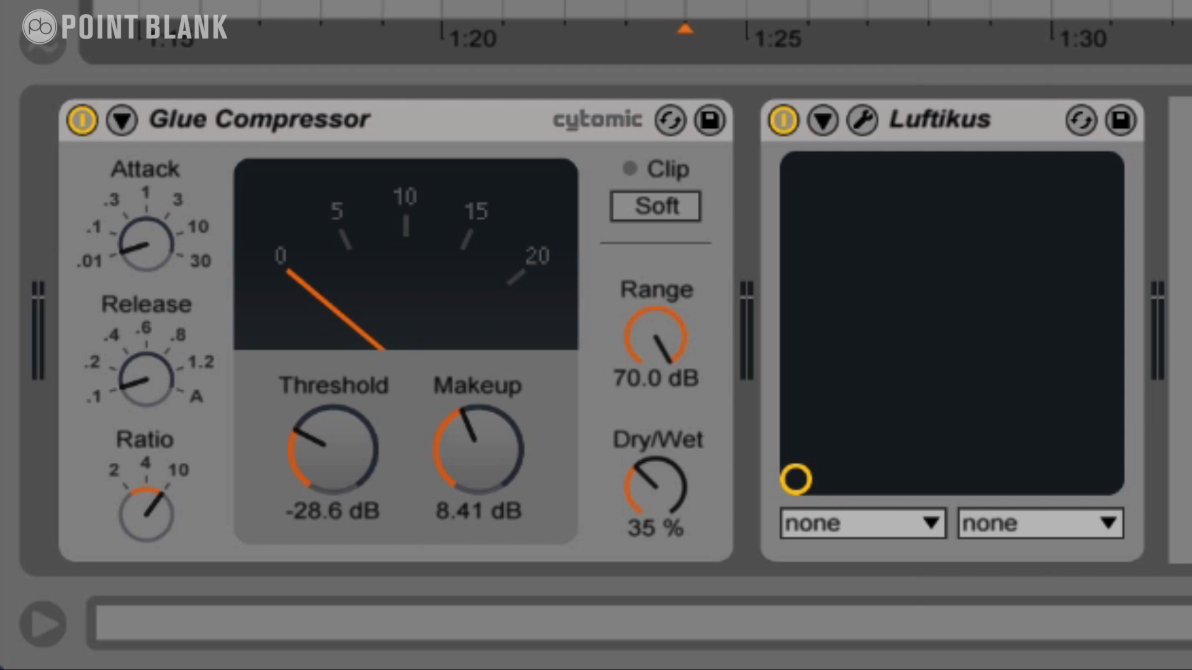
drag(655, 488, 655, 480)
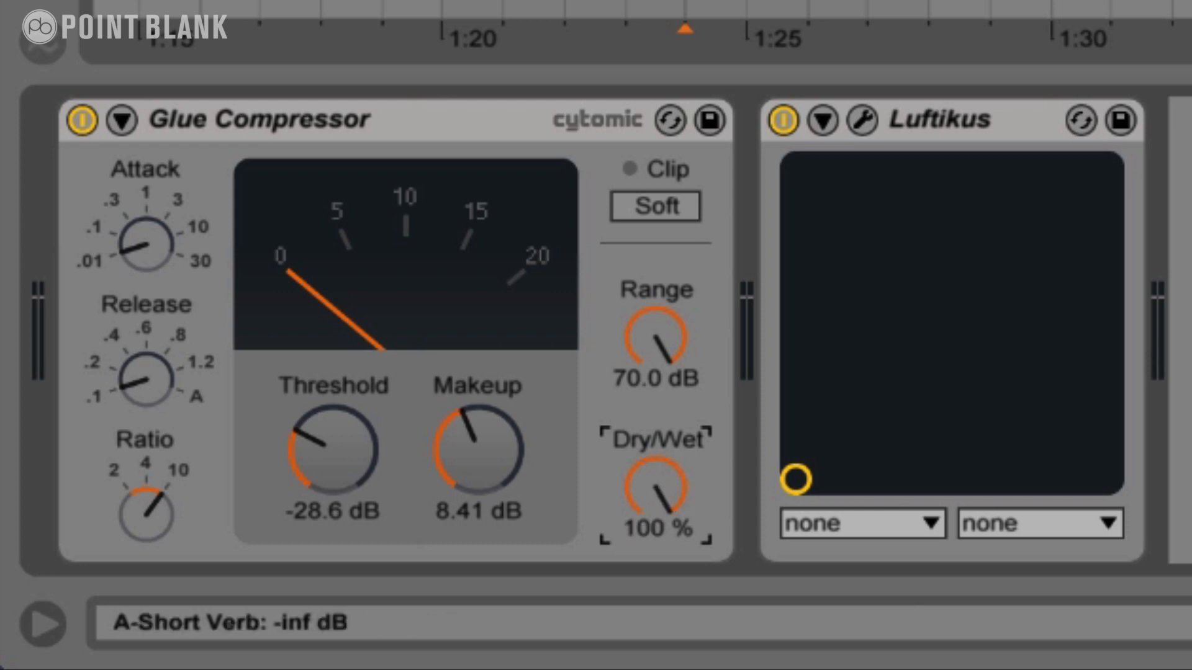
key(space)
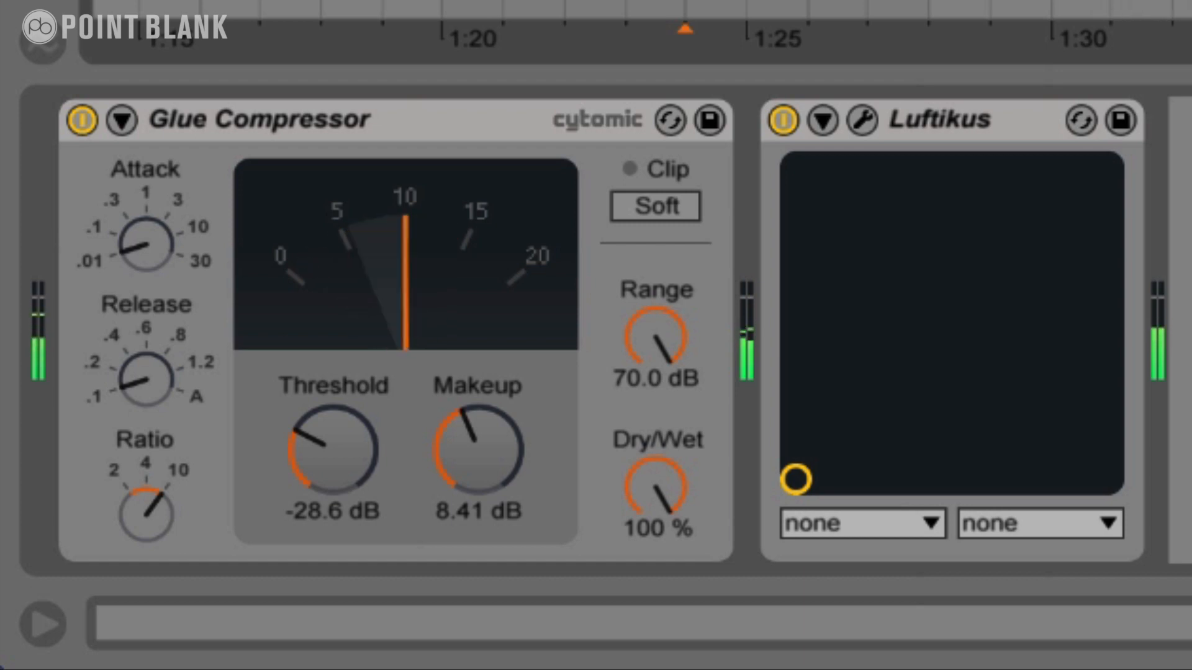
drag(655, 487, 655, 512)
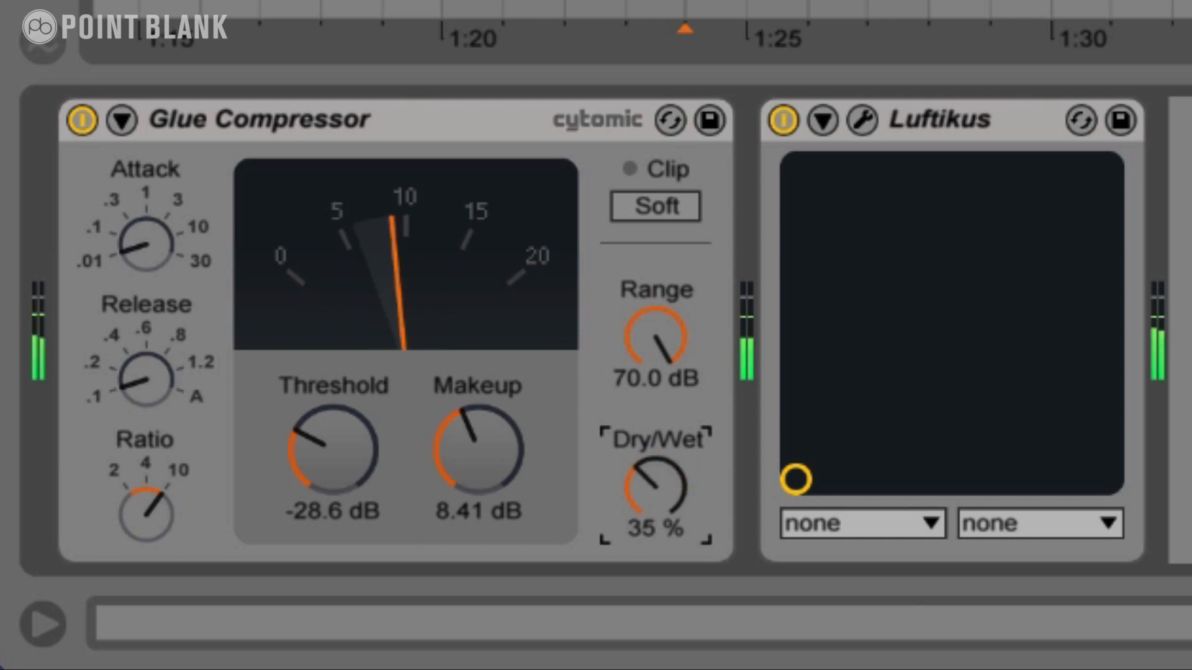
- Bypass the Drums + Perc group's Glue Compressor during playback, switch it back on, and select the device
click(82, 119)
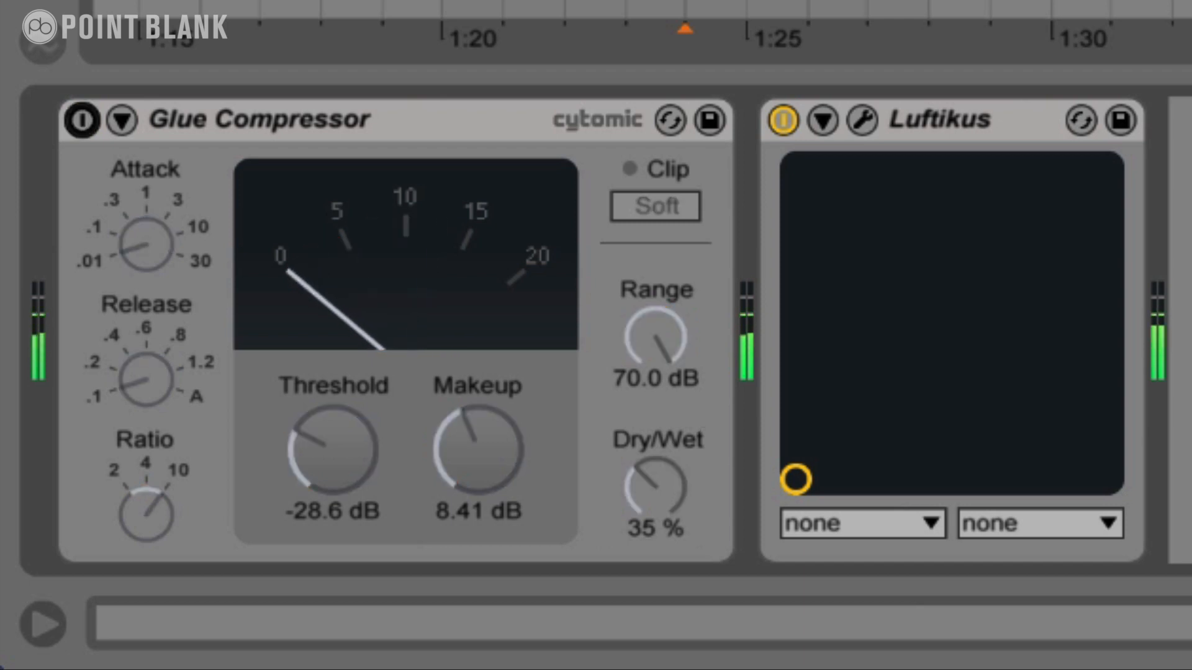
click(82, 120)
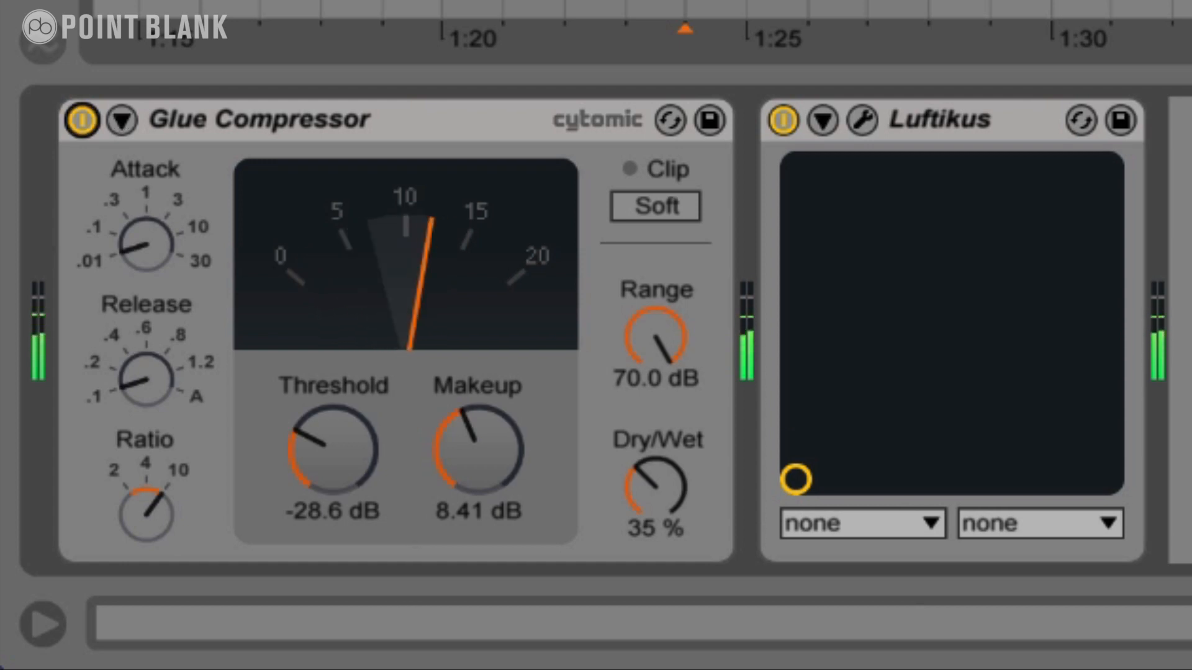
click(261, 119)
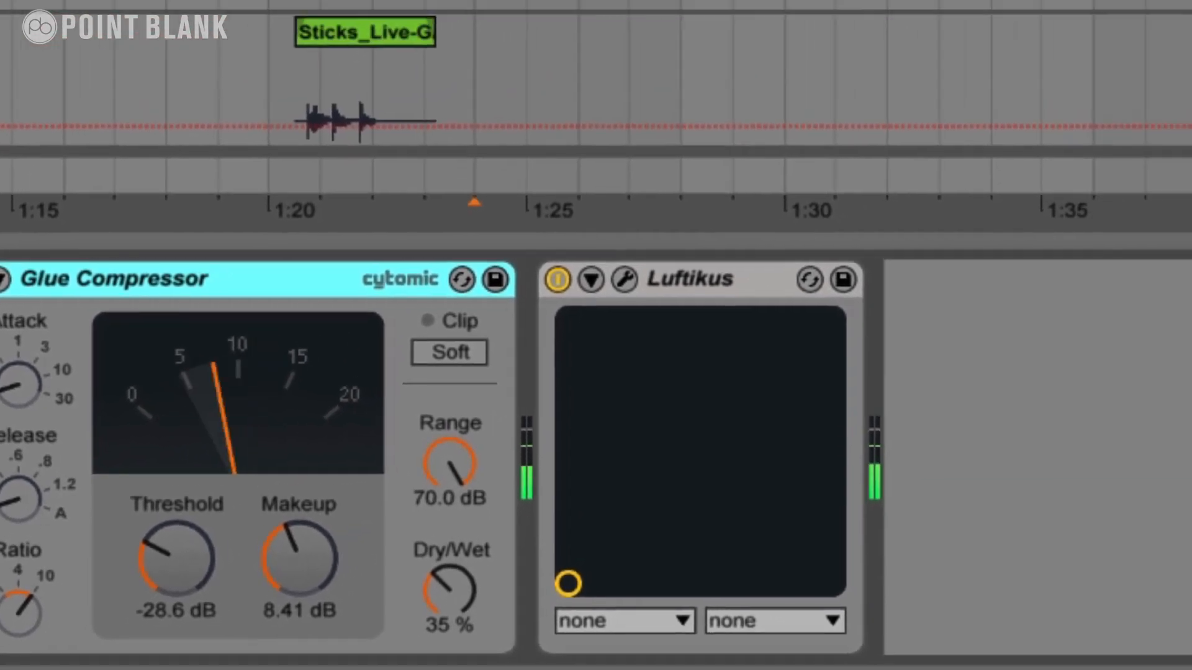
- Open the Luftikus window on the Drums + Perc group, close the MSED window, and try the 10k high boost knob
click(862, 120)
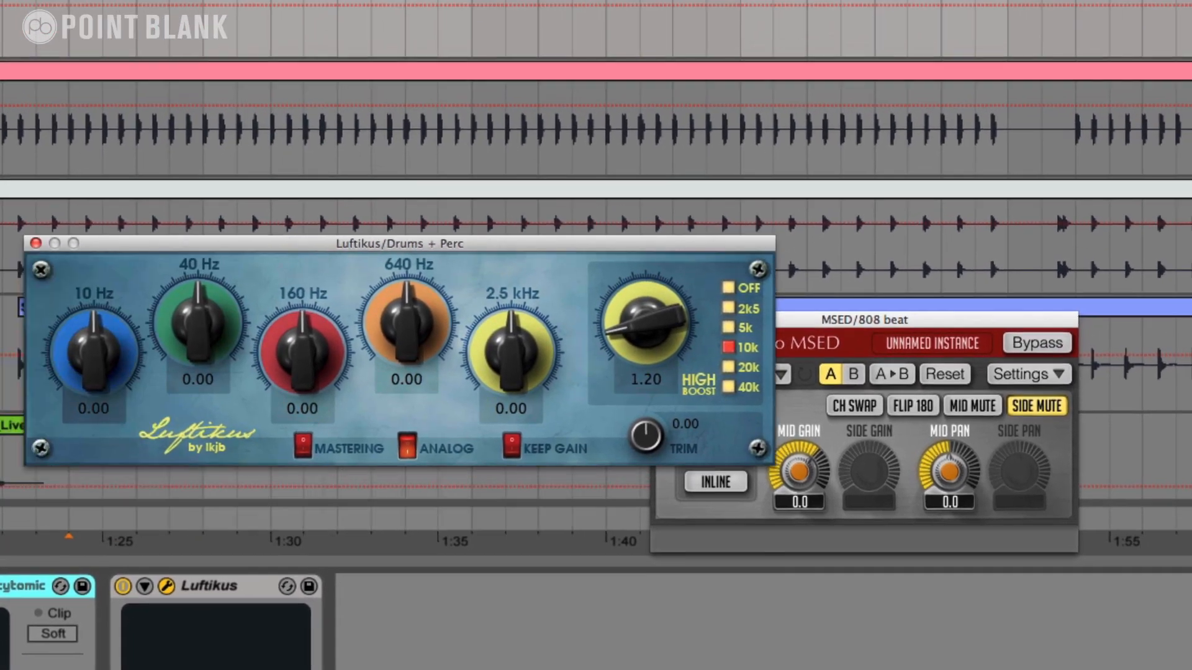
drag(496, 243, 720, 202)
drag(1037, 318, 758, 467)
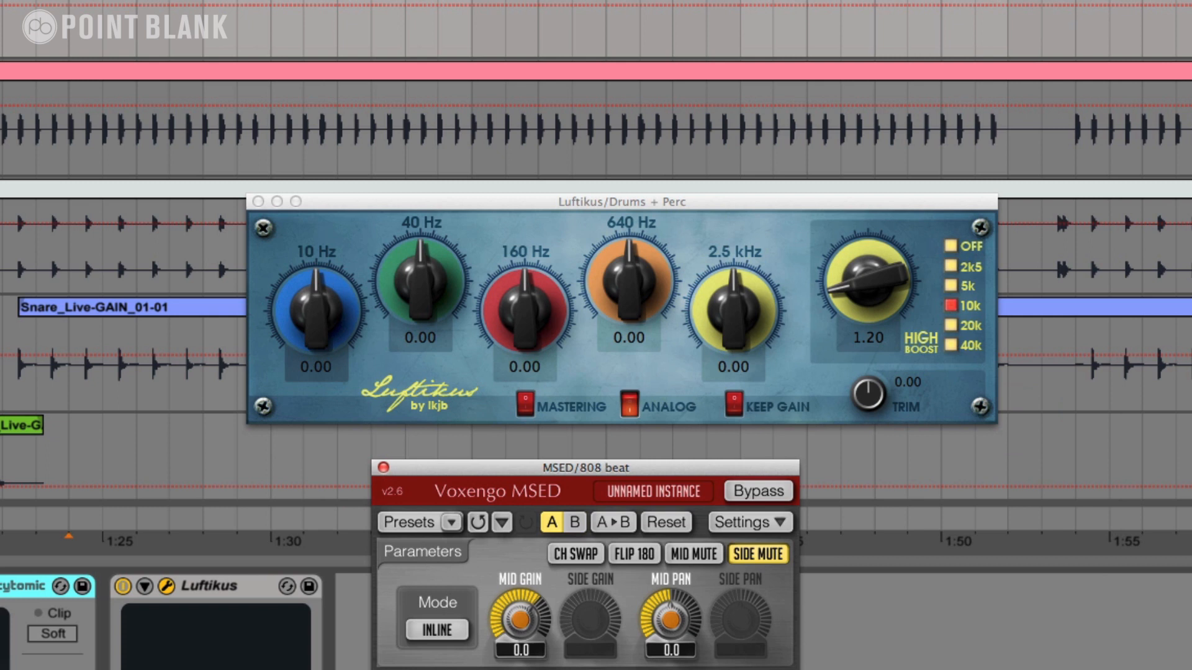
click(383, 467)
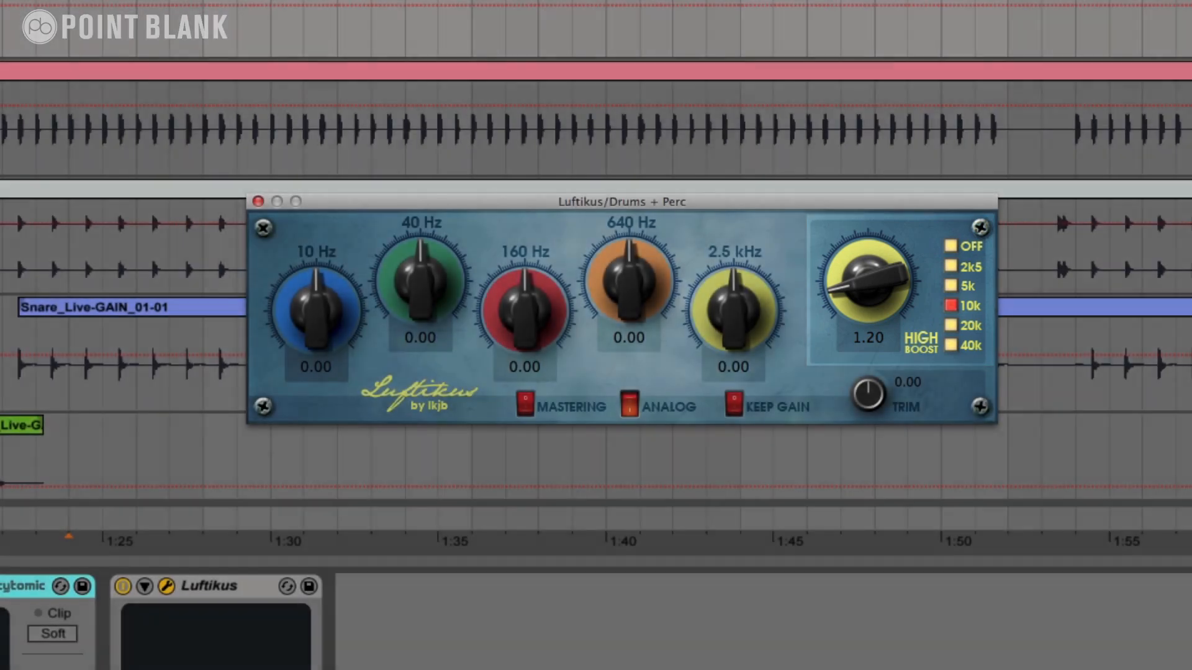
mouse_move(867, 281)
mouse_down()
mouse_move(868, 194)
mouse_move(867, 273)
mouse_up()
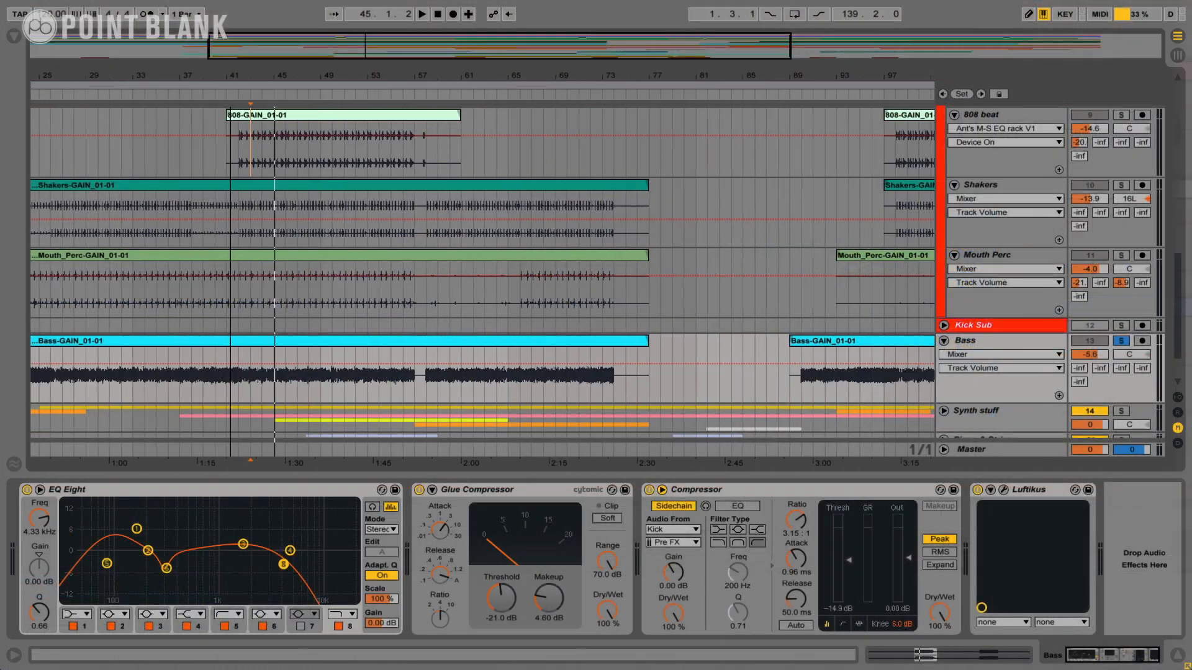
- Play the soloed Bass track from near the start of the song and solo the Drums + Perc group along with it
scroll(483, 254, left, 5)
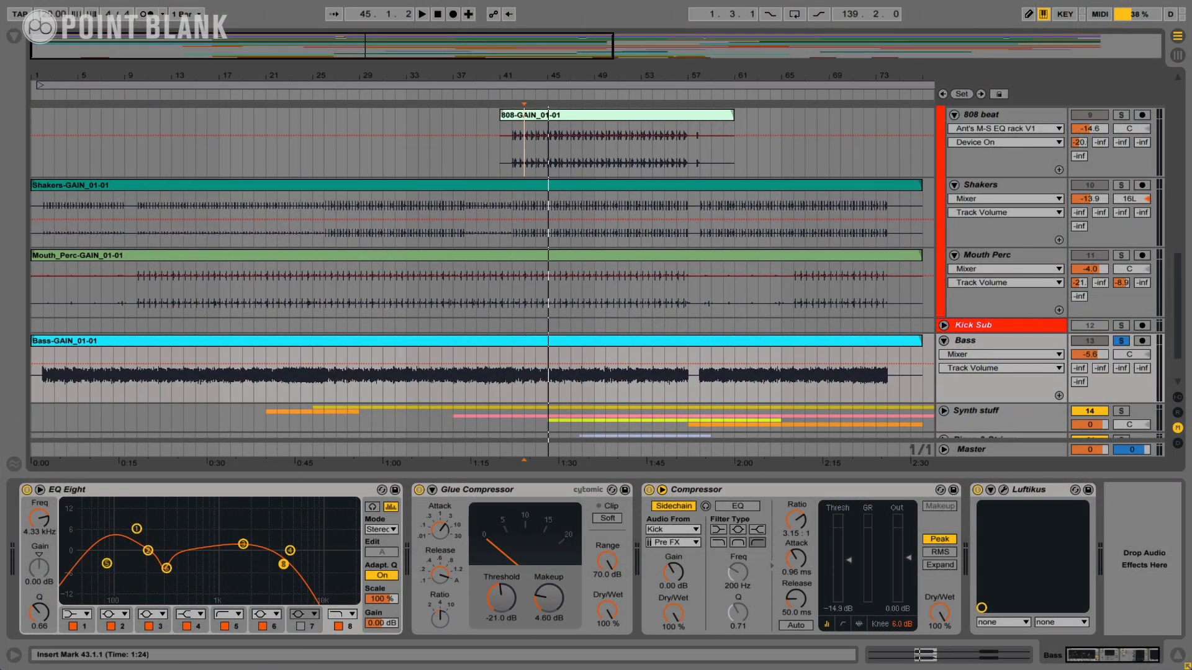
click(48, 95)
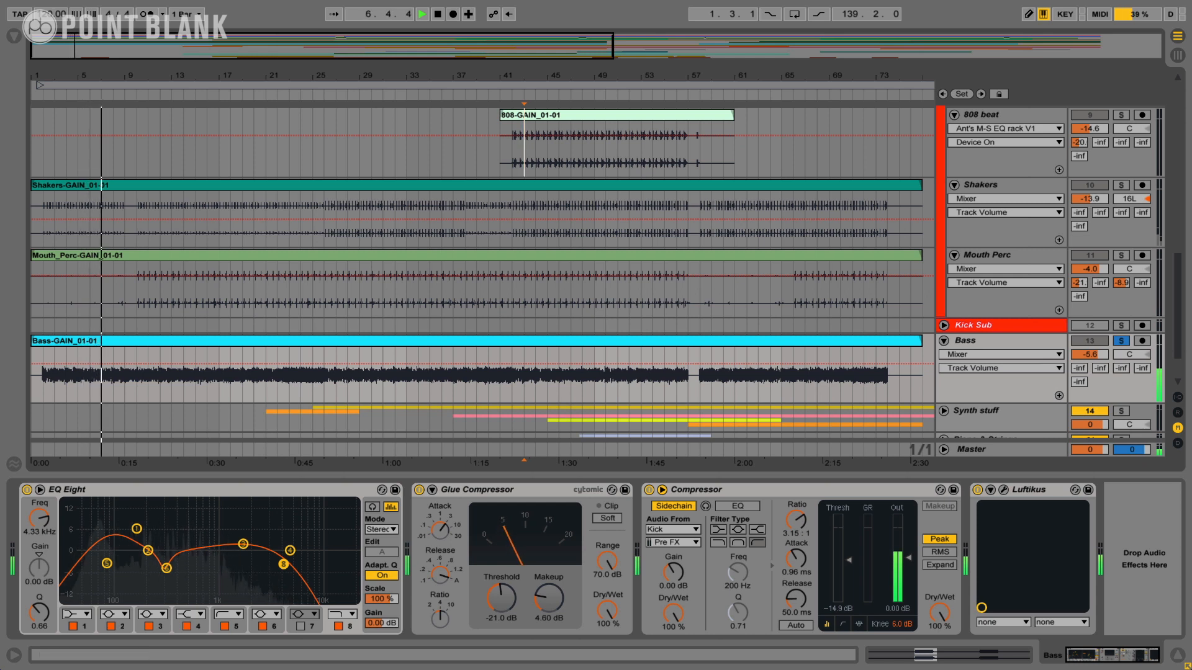
scroll(596, 279, up, 10)
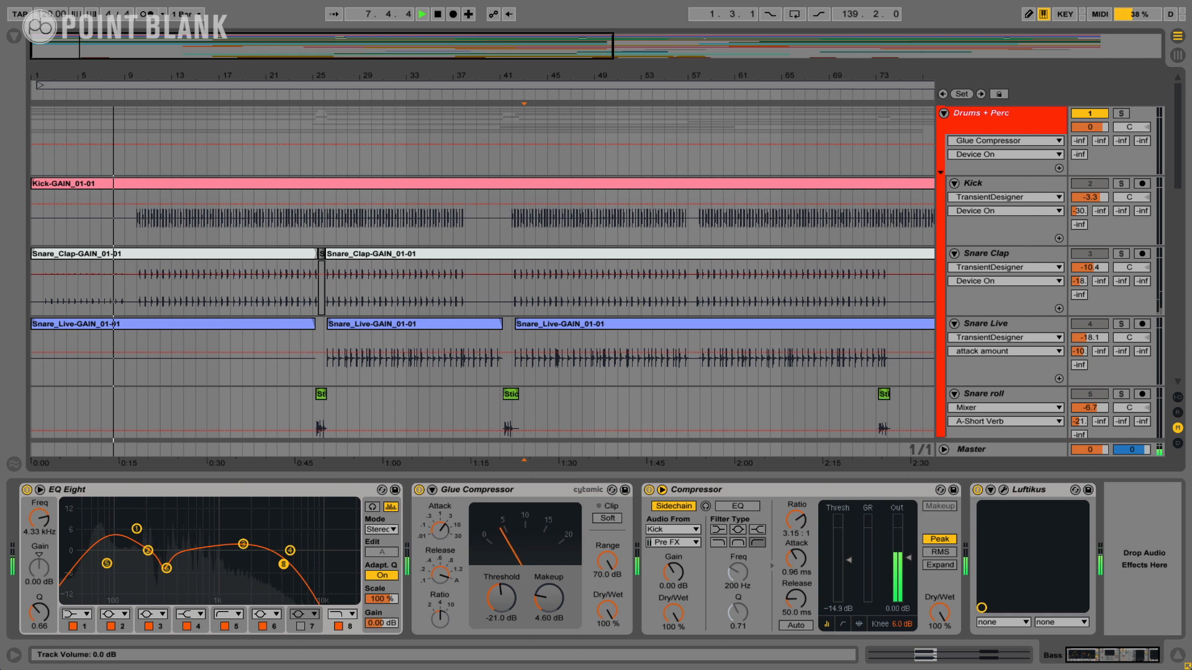
click(1121, 113)
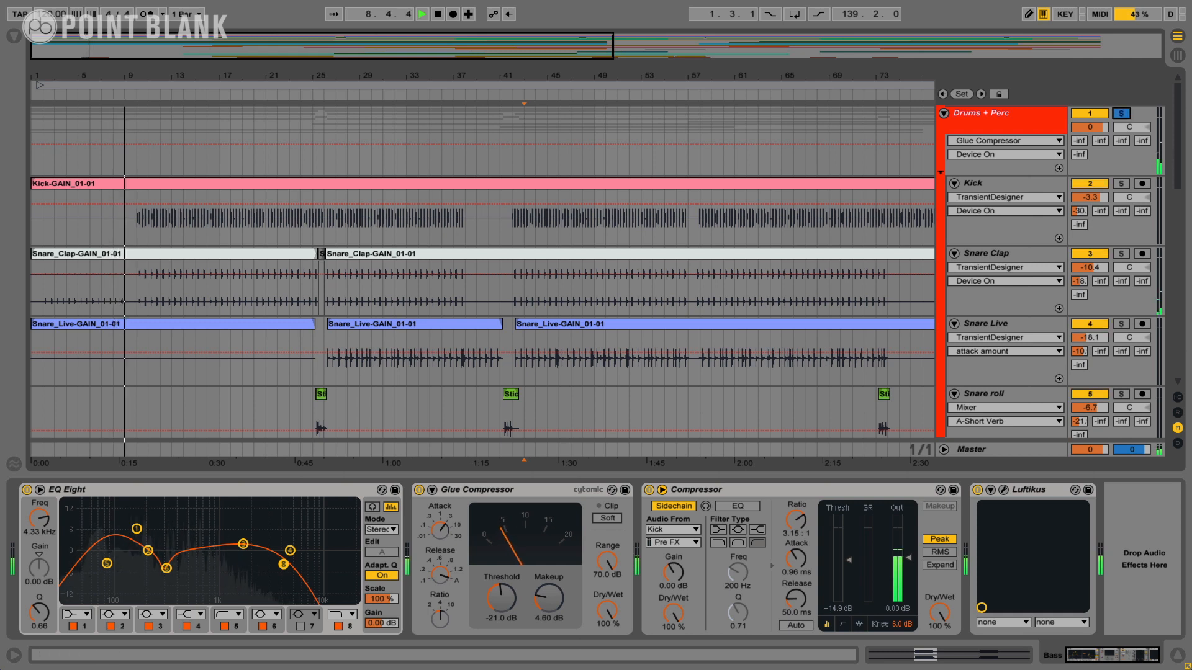
scroll(483, 282, down, 10)
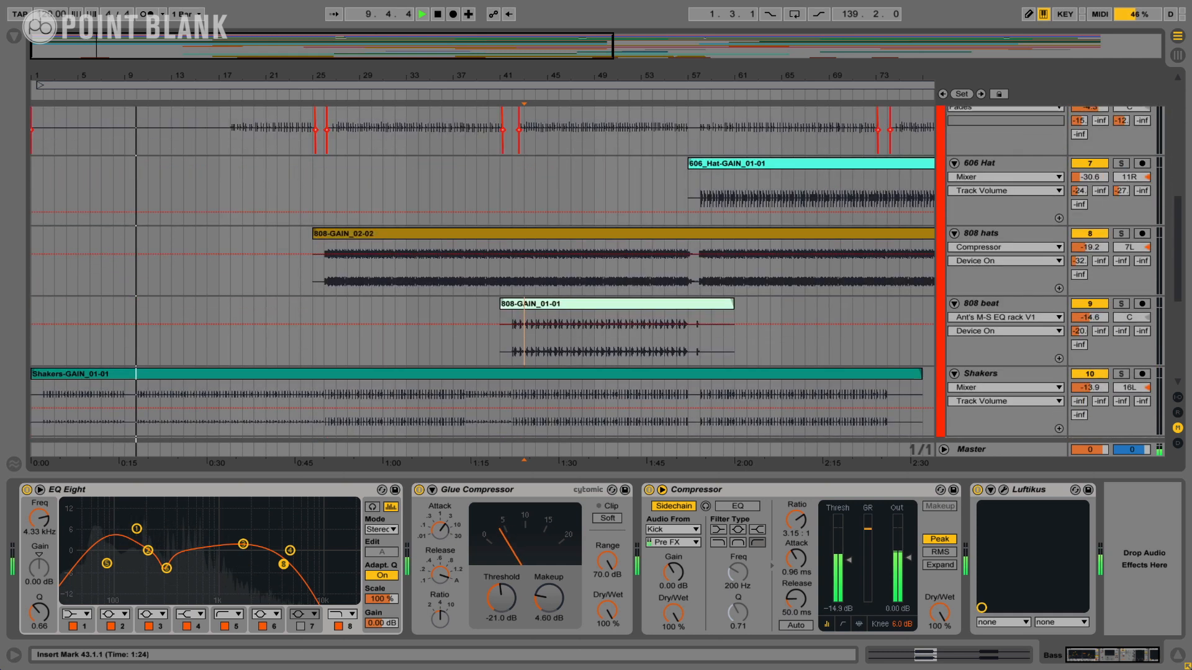
scroll(482, 283, down, 5)
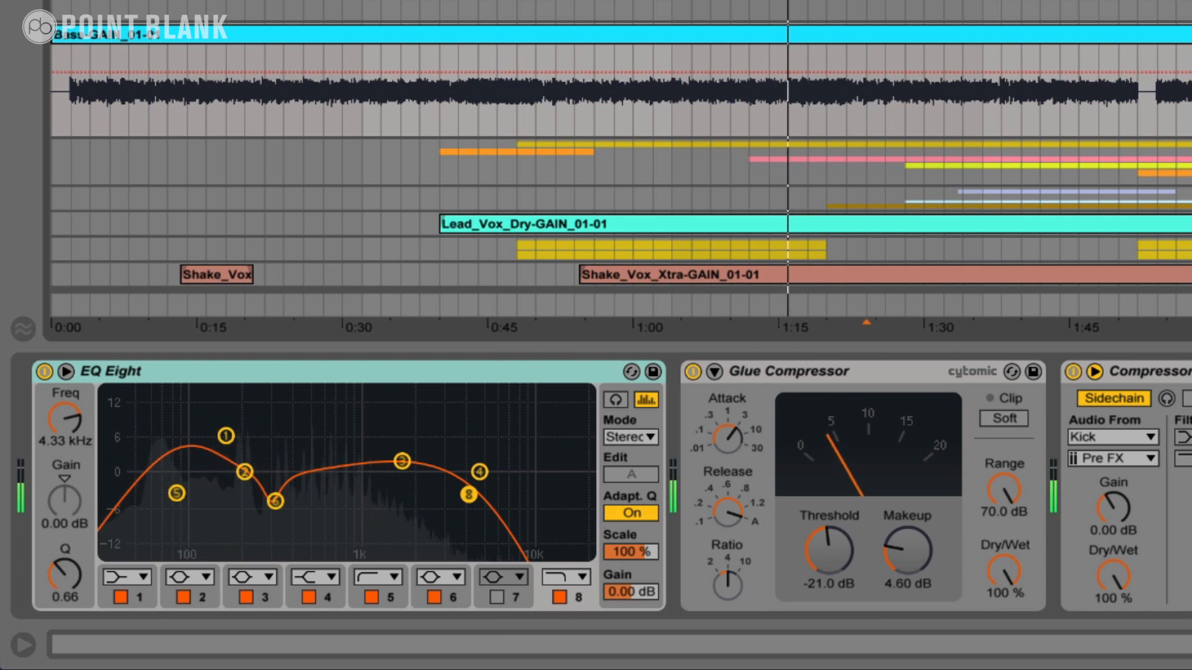
- Bypass and re-enable the Bass track's EQ Eight twice during playback to compare the sound
click(44, 372)
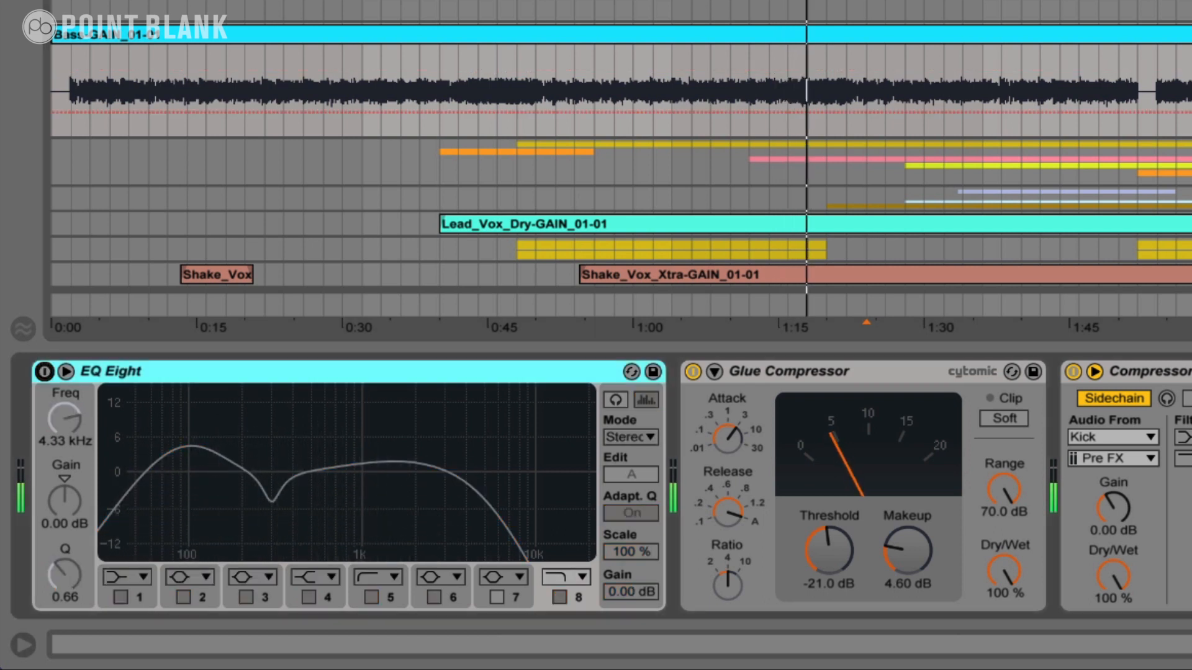
click(44, 372)
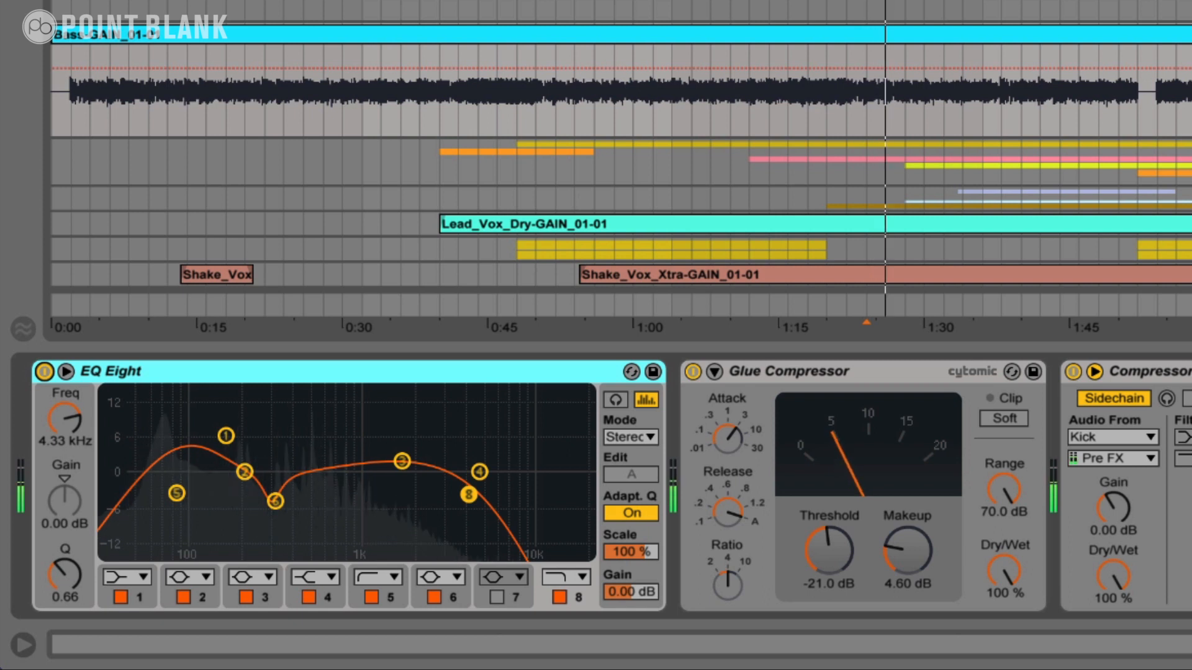
click(44, 372)
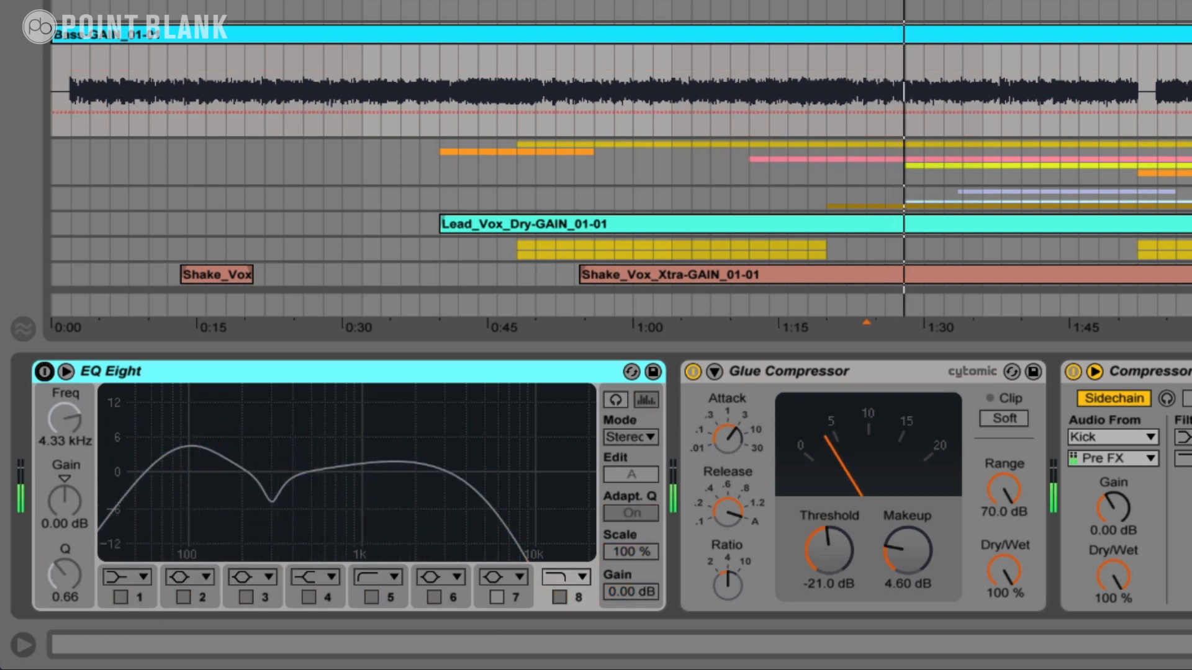
click(44, 372)
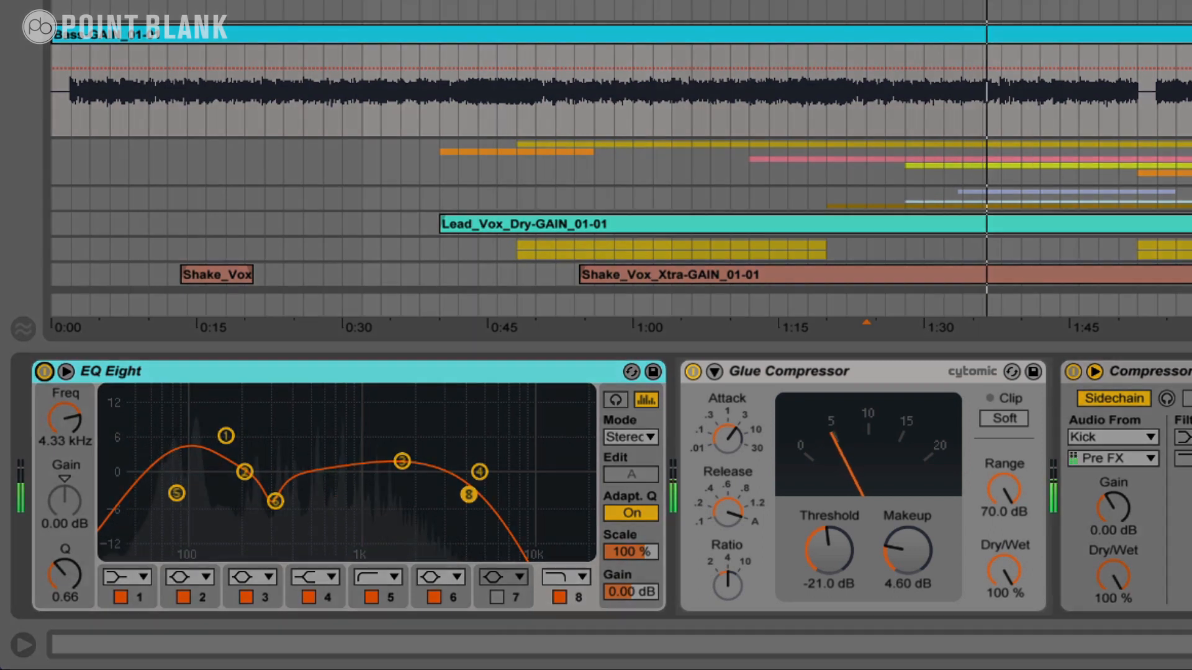
- Select the Bass track's Glue Compressor and bring its Luftikus plug-in window into view
click(807, 371)
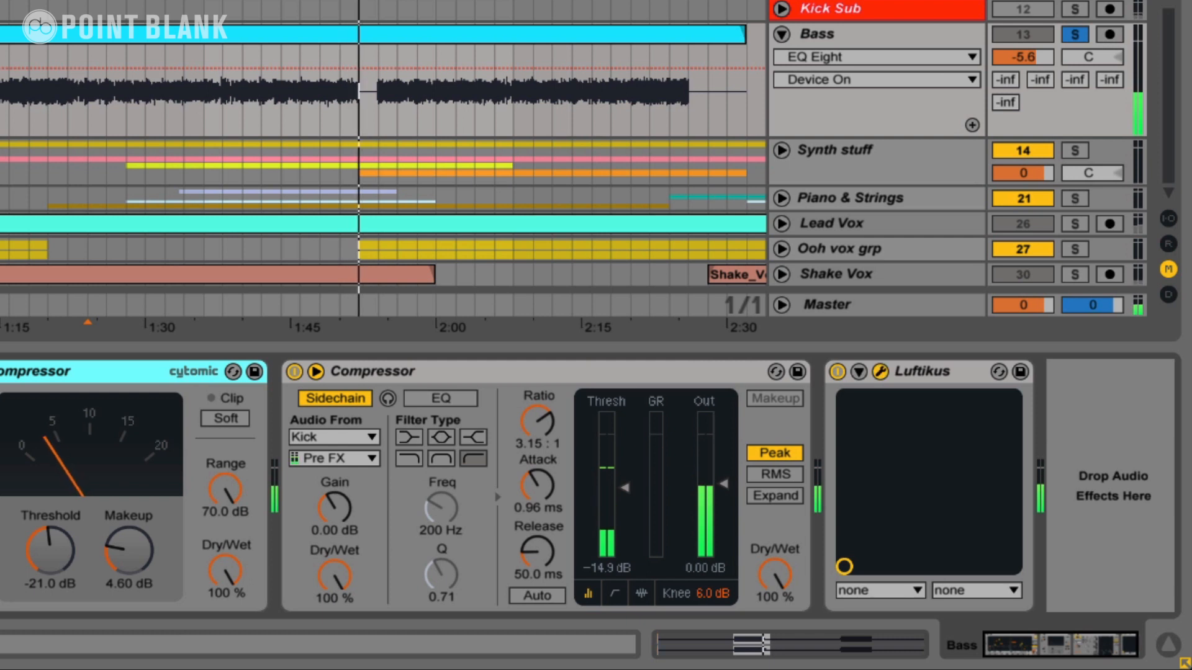
drag(0, 0, 166, 35)
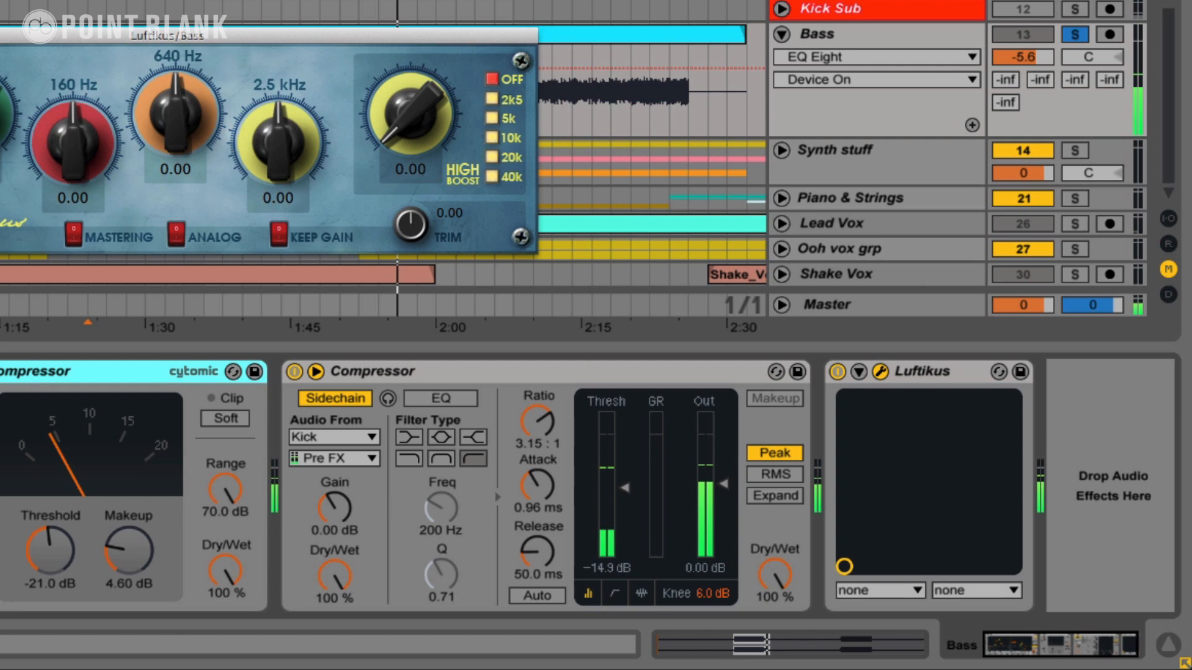